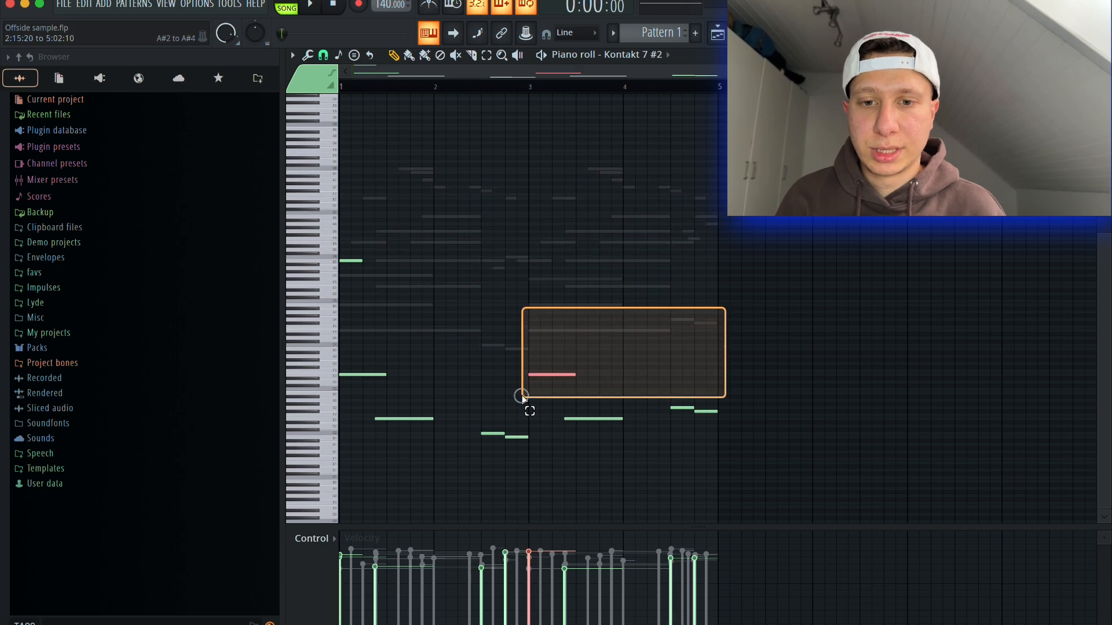
Step: Delete the selected E3 bass note at the start of bar 3
key(Delete)
scroll(341, 333, up, 2)
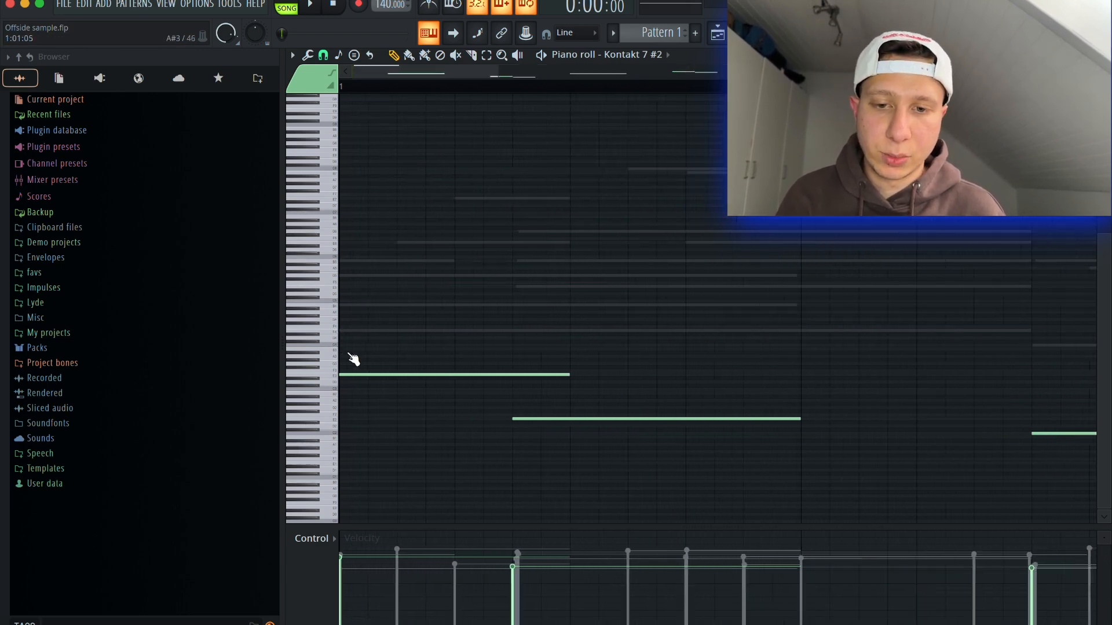
scroll(449, 295, up, 2)
scroll(447, 310, up, 2)
scroll(447, 312, down, 2)
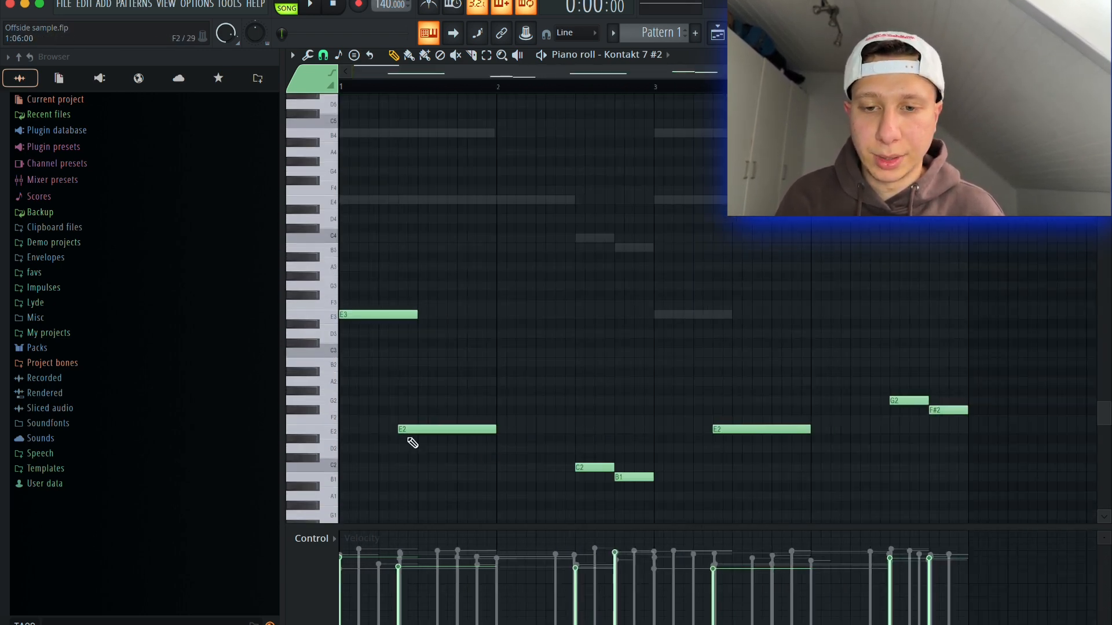
Step: Play back the bass line from the beginning through bar 4 and stop it
scroll(461, 315, down, 1)
key(space)
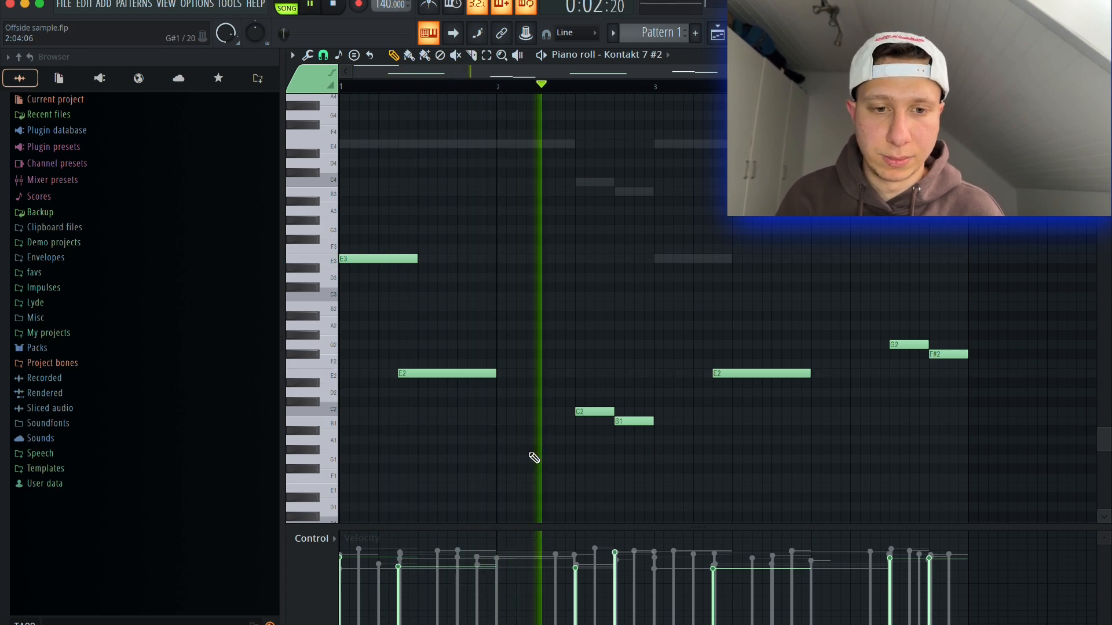
scroll(532, 458, down, 1)
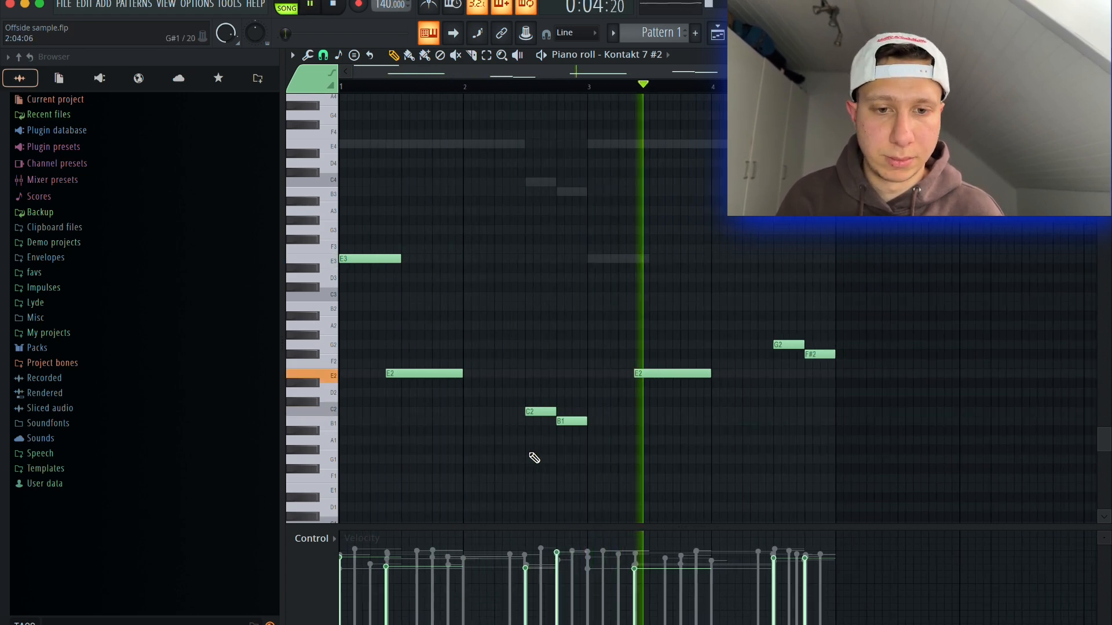
scroll(534, 458, down, 1)
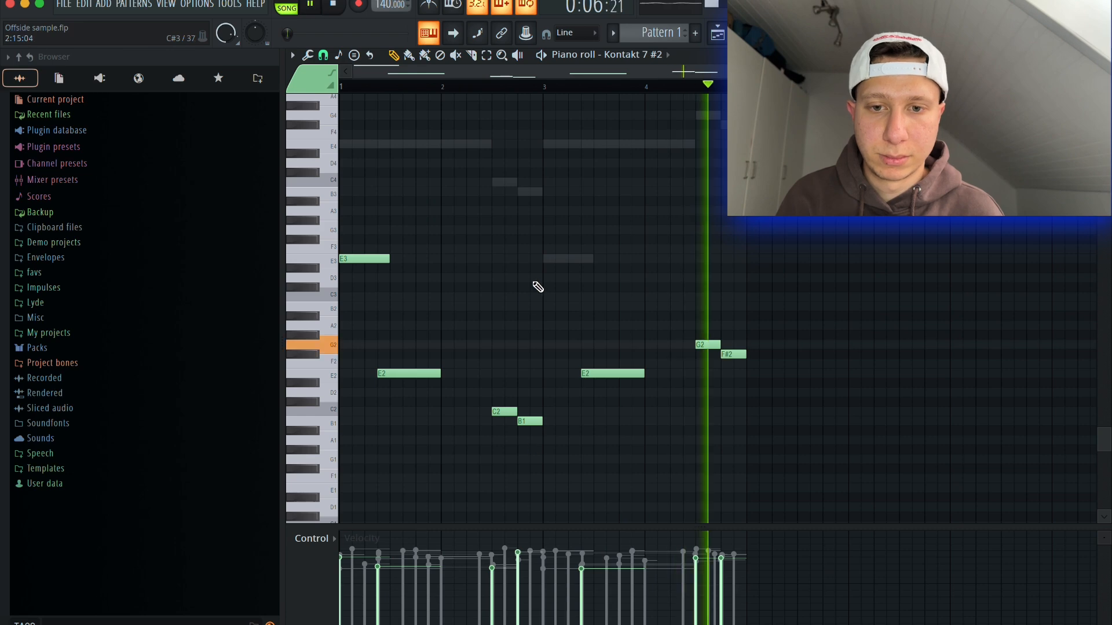
key(space)
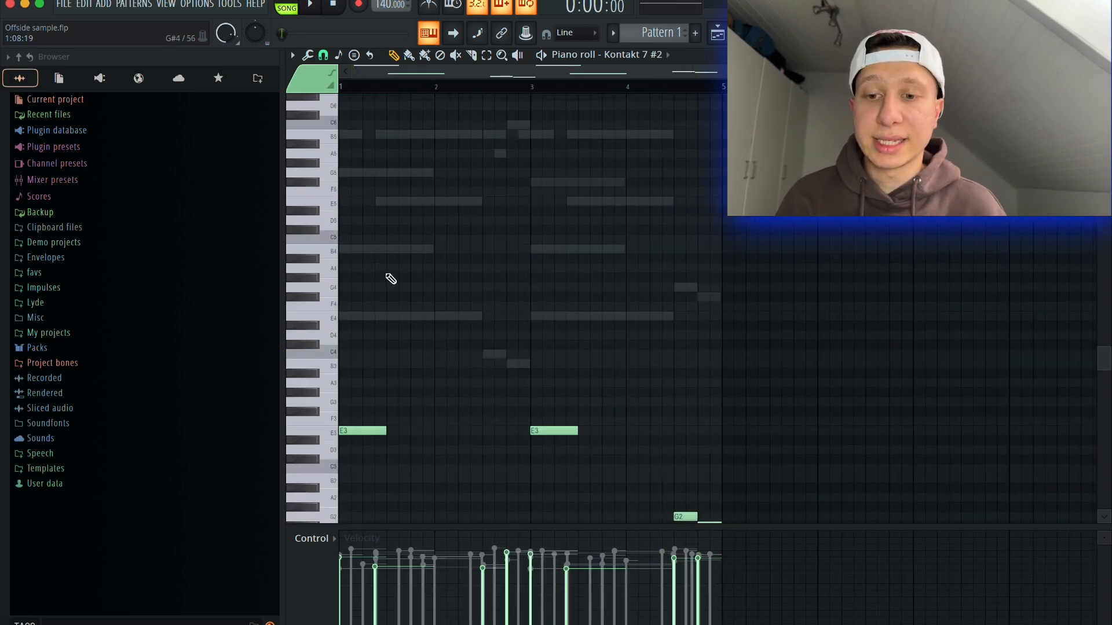
Step: Draw an E5, G5 and B5 chord at step 7 of bar 1, each note eight steps long
scroll(391, 279, down, 1)
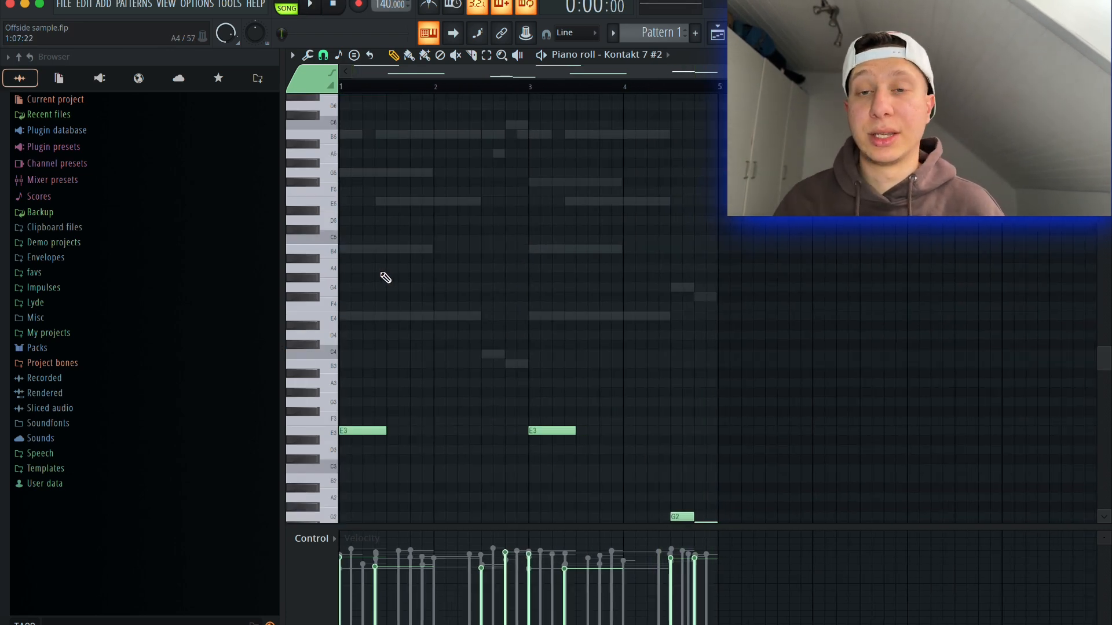
scroll(385, 279, up, 2)
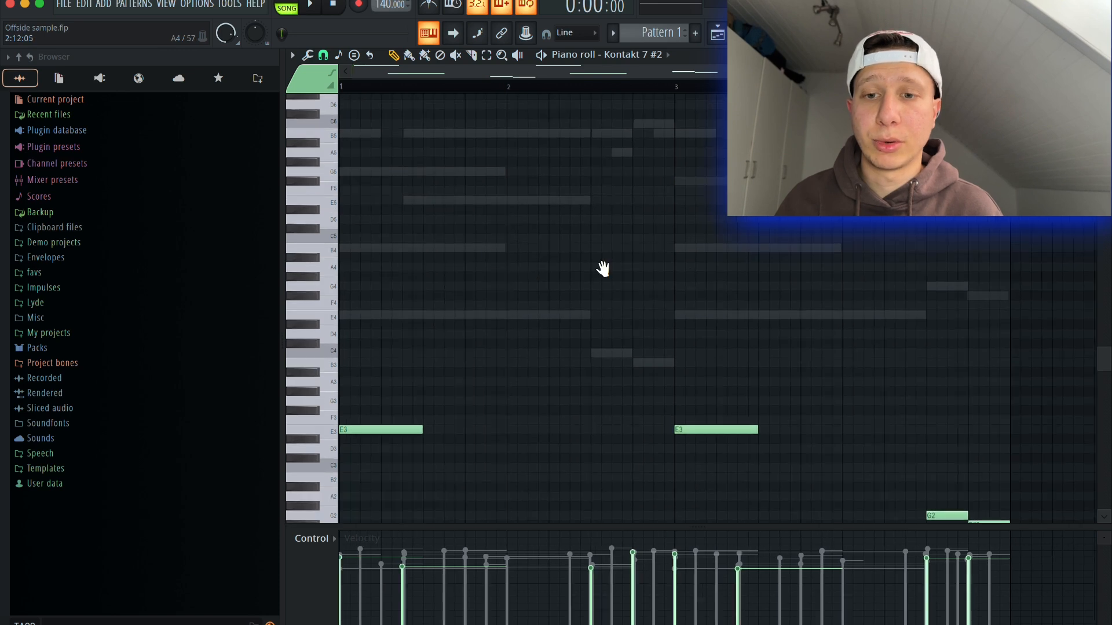
click(412, 204)
scroll(407, 199, up, 2)
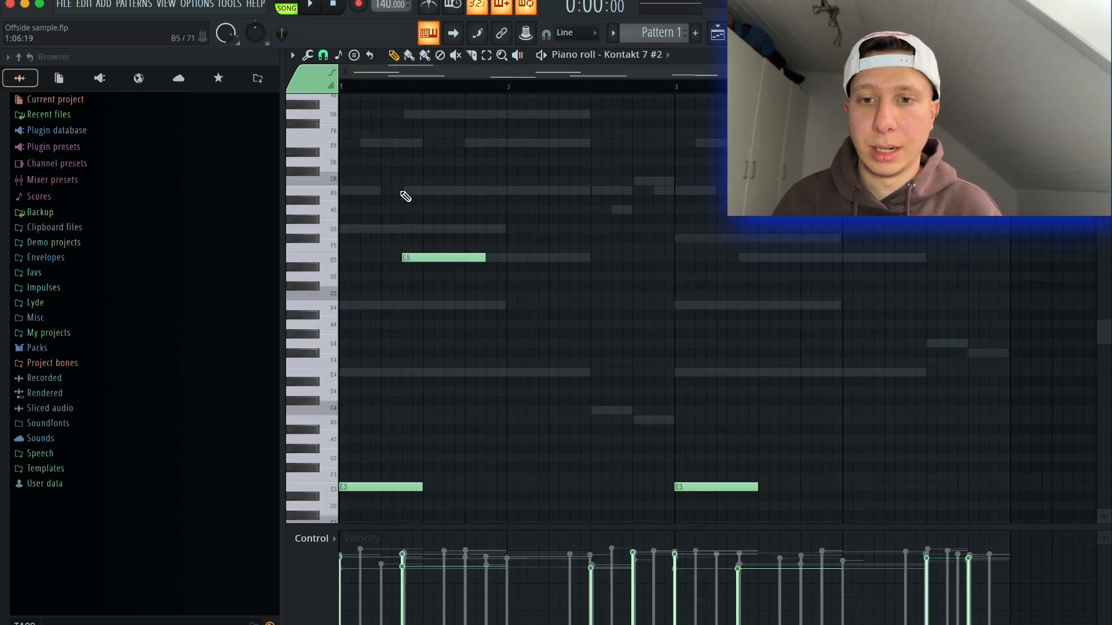
click(404, 230)
drag(412, 201, 407, 189)
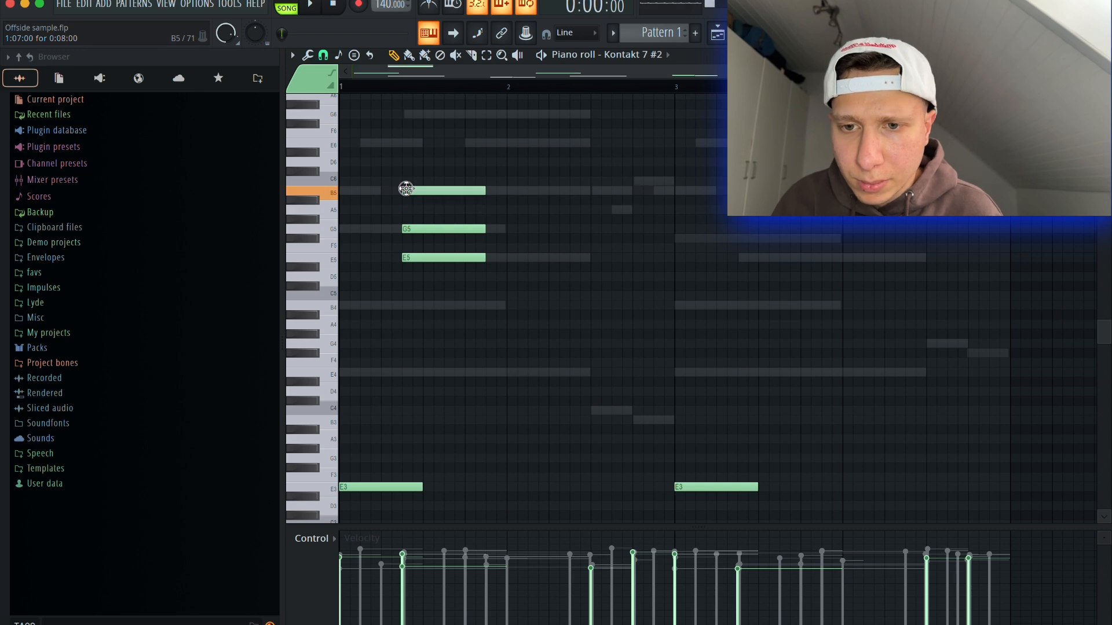
Step: Raise the chord's G5 note by one octave to G6
scroll(369, 214, up, 1)
scroll(369, 214, up, 3)
scroll(452, 189, down, 3)
scroll(456, 206, up, 4)
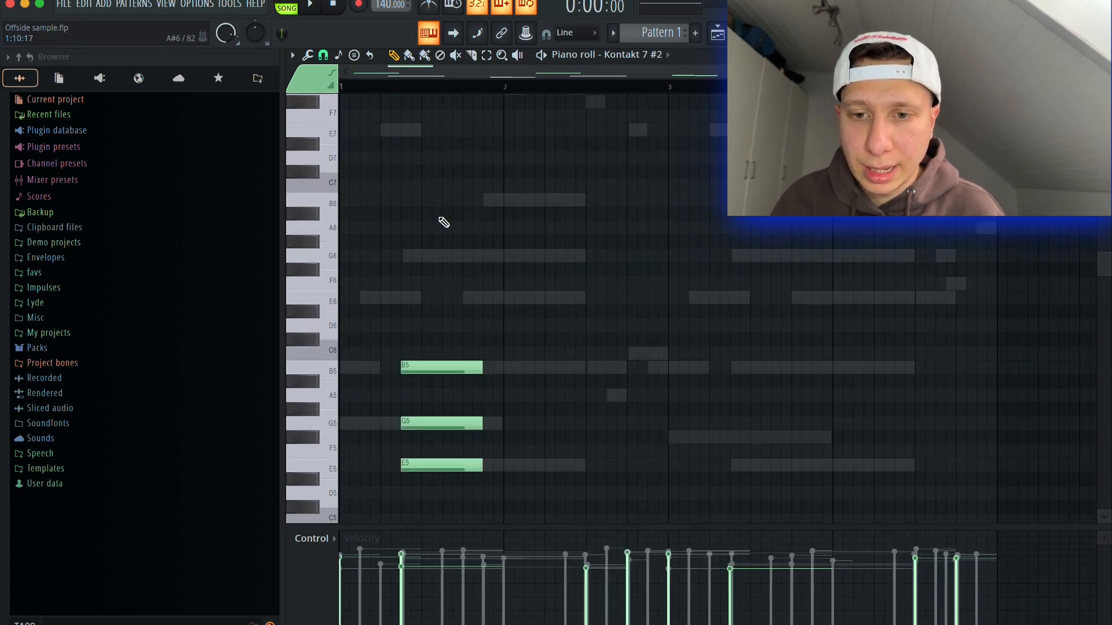
scroll(431, 219, down, 1)
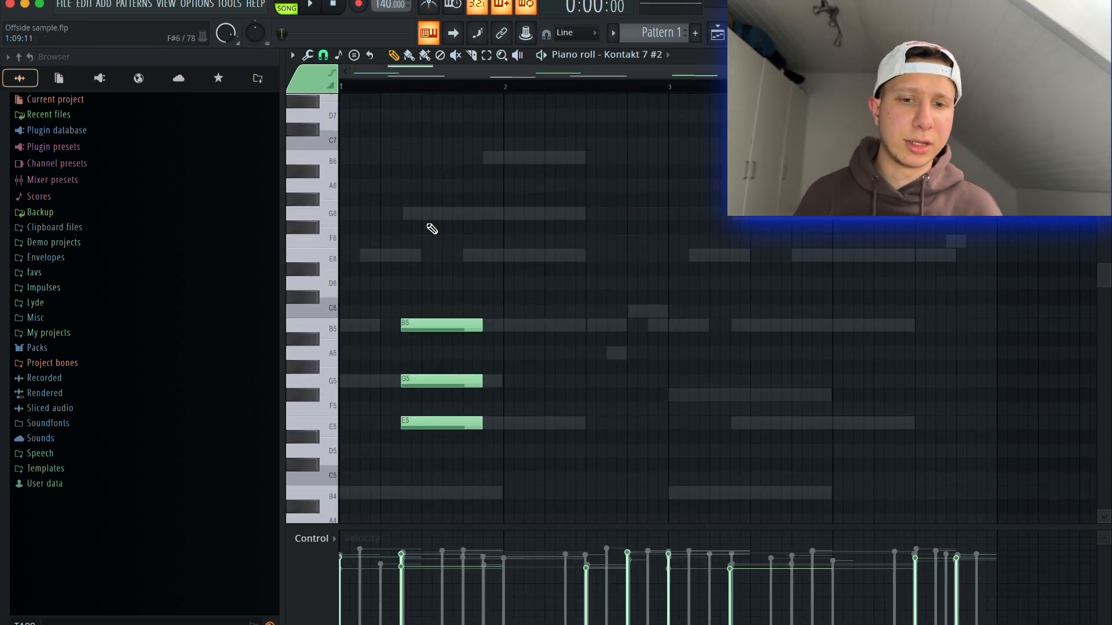
click(438, 383)
key(ctrl+Up)
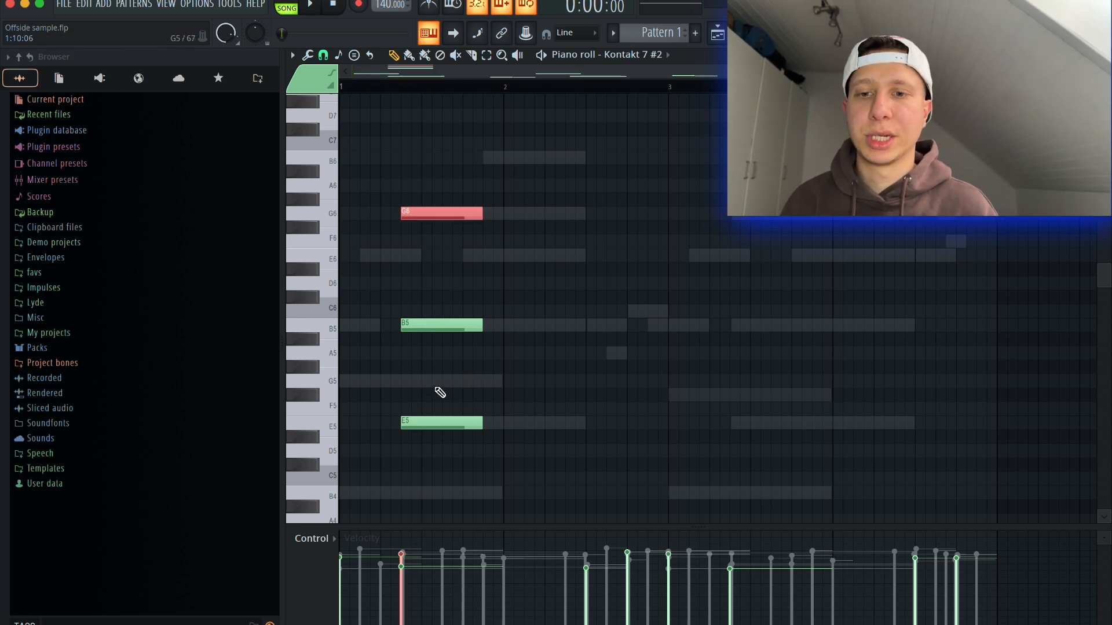
Step: Play back the pattern to hear the spread chord over the bass line
scroll(385, 368, up, 1)
scroll(431, 351, down, 3)
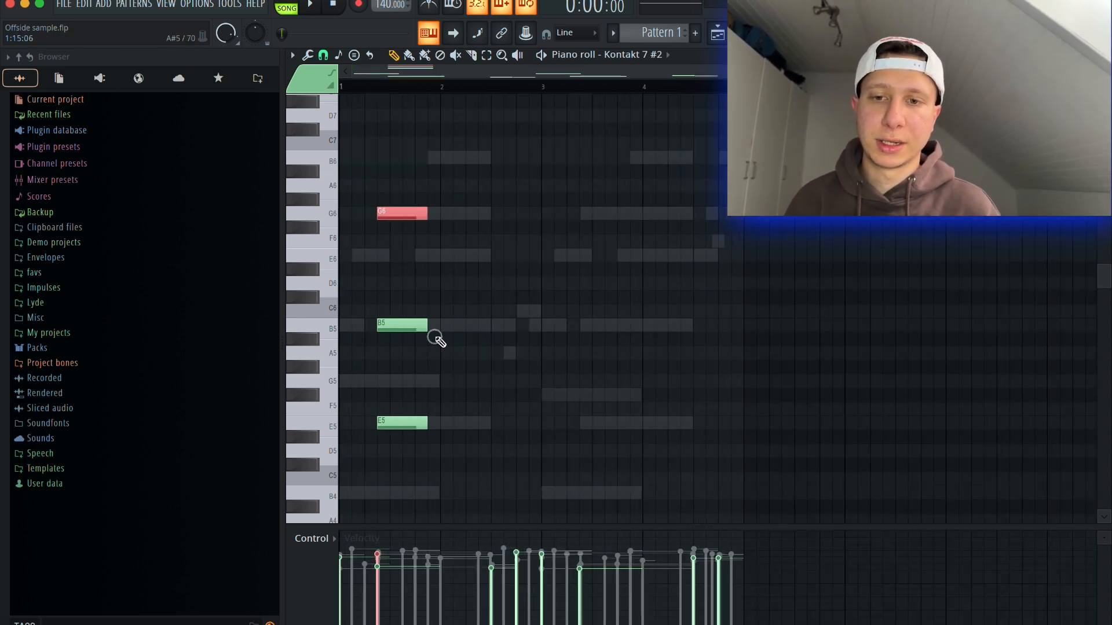
key(space)
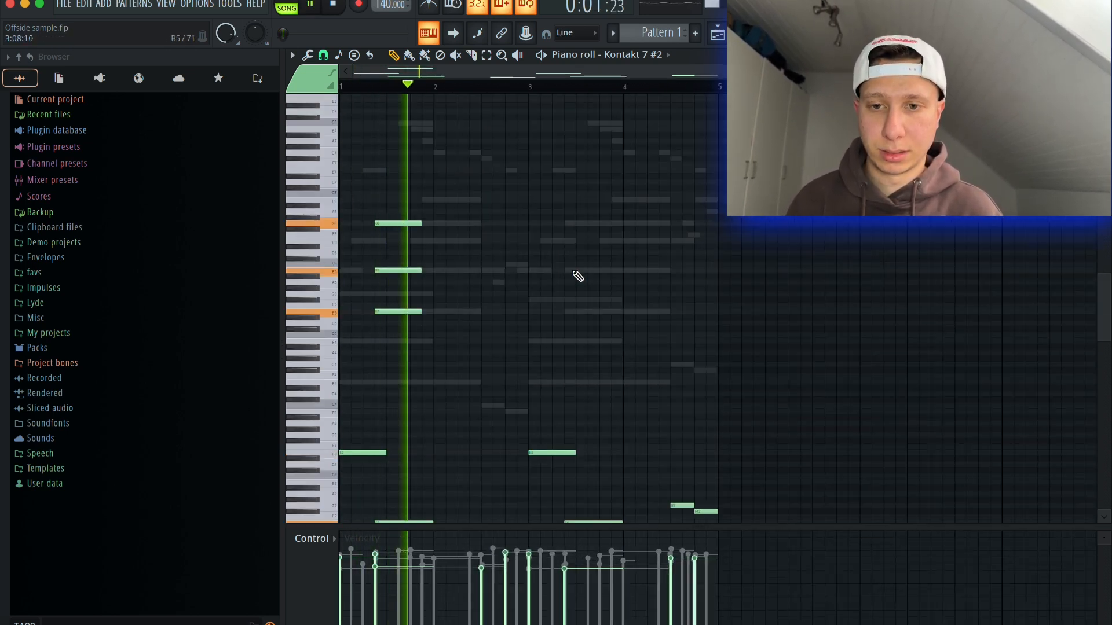
scroll(578, 276, down, 2)
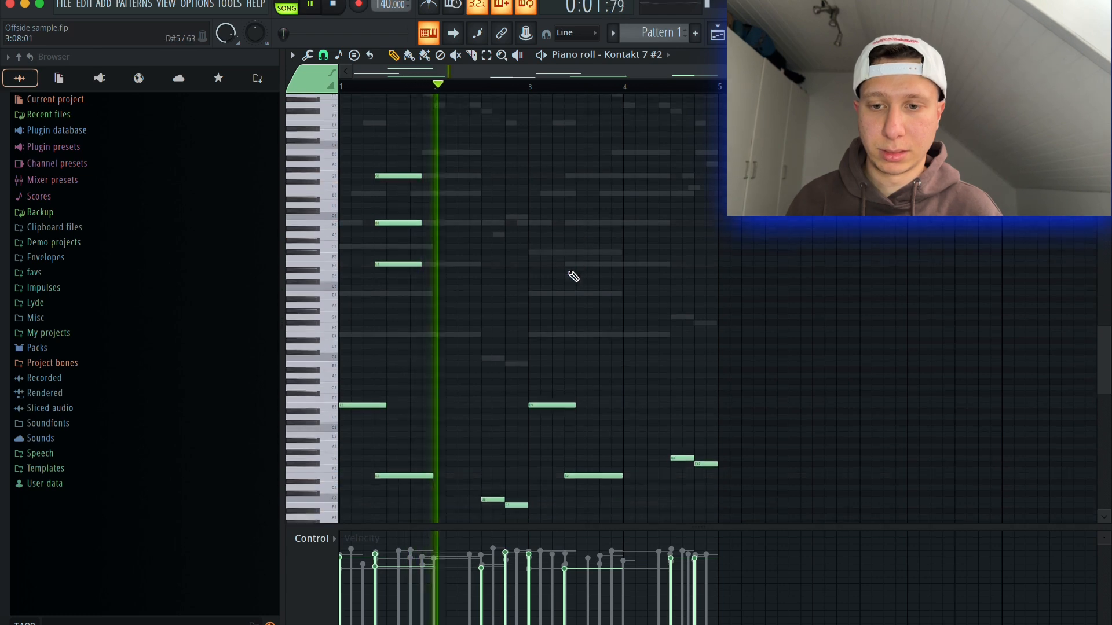
scroll(578, 276, up, 3)
key(space)
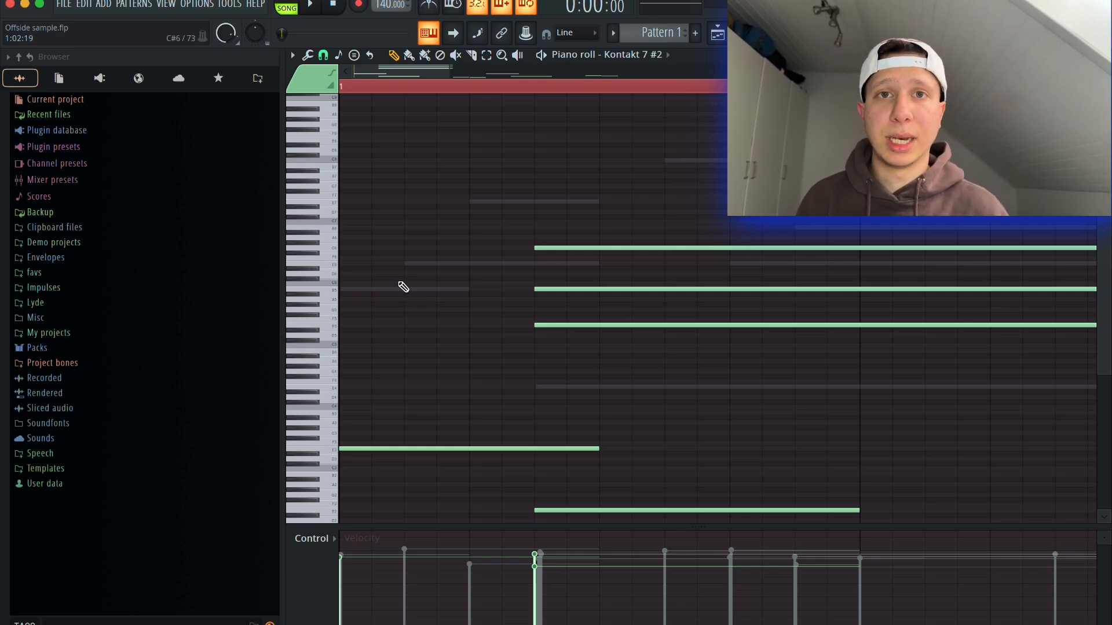
Step: Draw the melody B5, E6, E7 across bar 1, then the descending notes C8, B7, A7 and G7 into bar 2
click(398, 289)
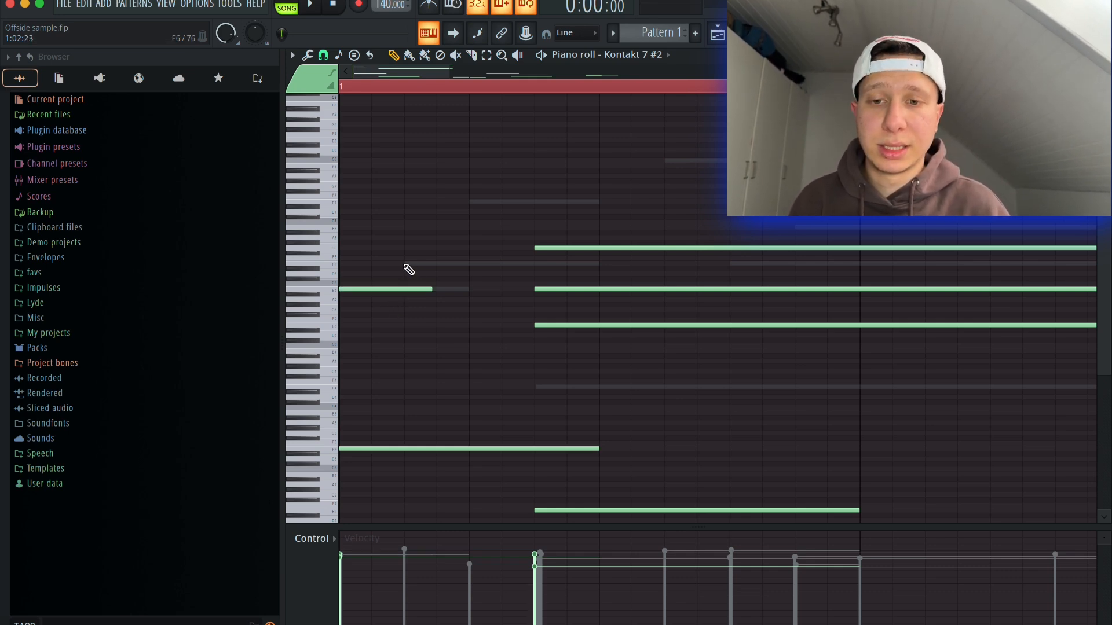
click(405, 264)
click(469, 201)
scroll(637, 200, up, 2)
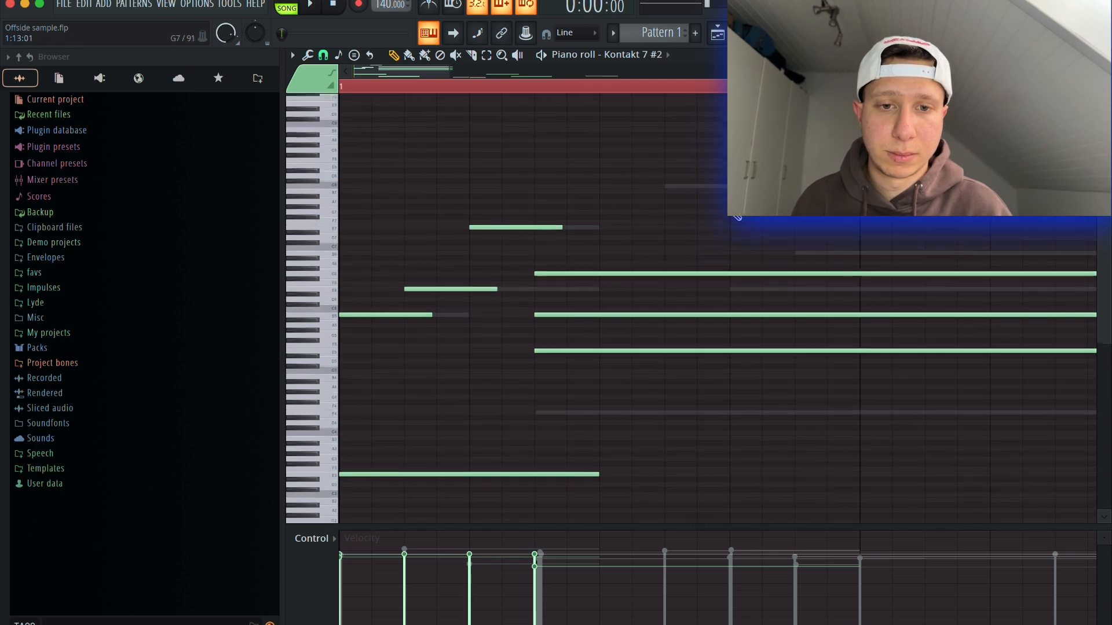
click(669, 196)
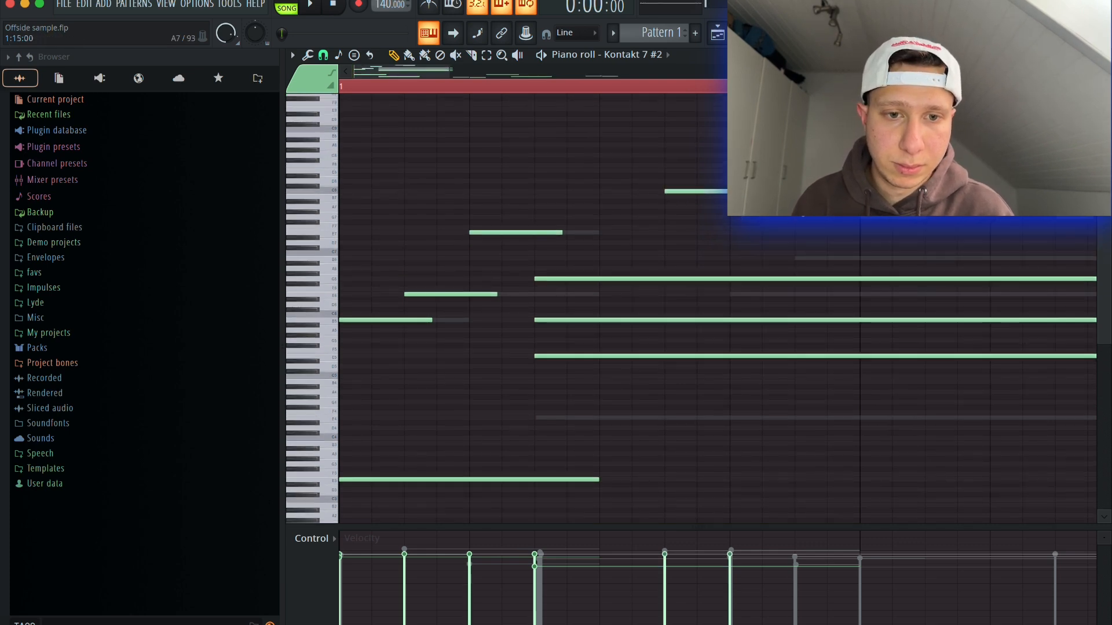
scroll(863, 237, down, 1)
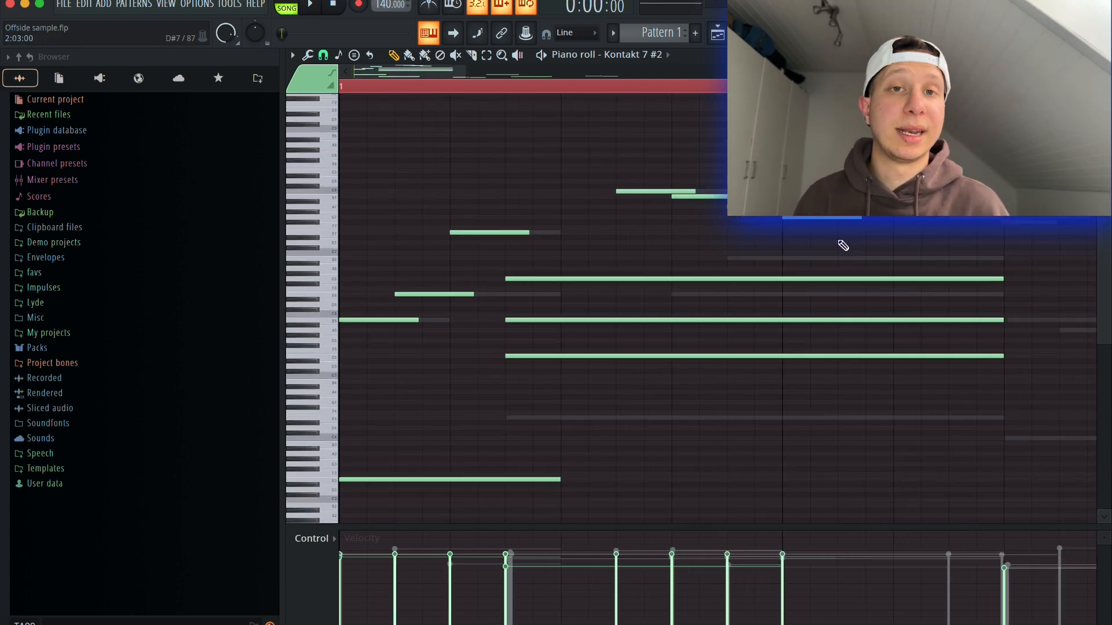
Step: Play back the new melody notes over the sustained chord and stop the playback
key(space)
scroll(799, 246, down, 1)
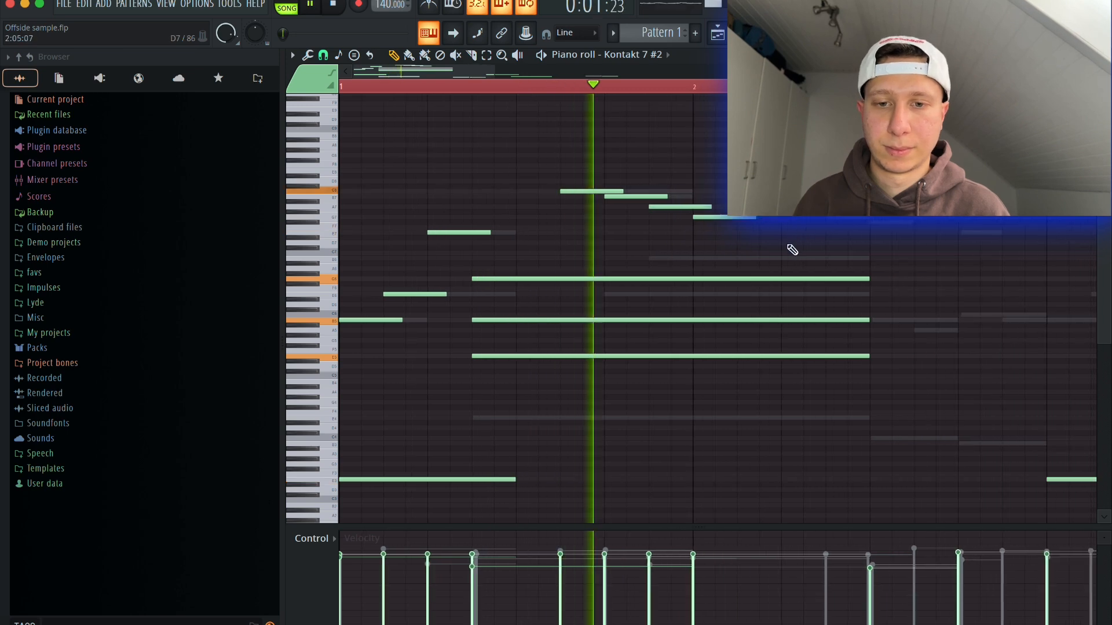
scroll(757, 265, down, 1)
scroll(757, 265, down, 2)
scroll(802, 203, down, 1)
scroll(809, 180, up, 1)
key(space)
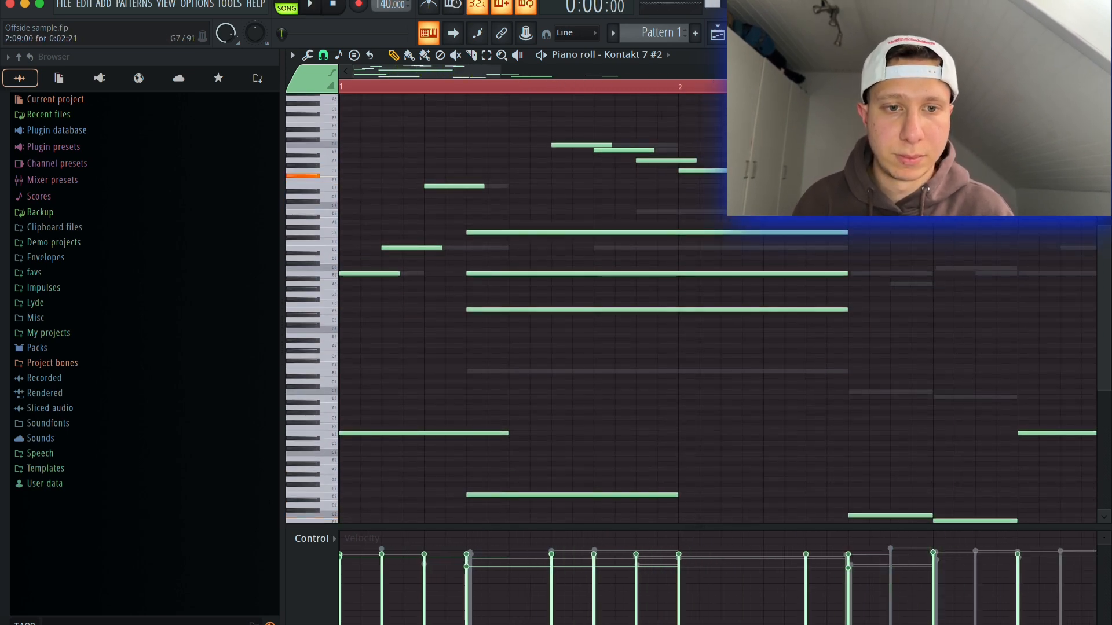
Step: Play back the pattern again to check the continuation of the melody in bar 2
key(space)
scroll(888, 231, down, 2)
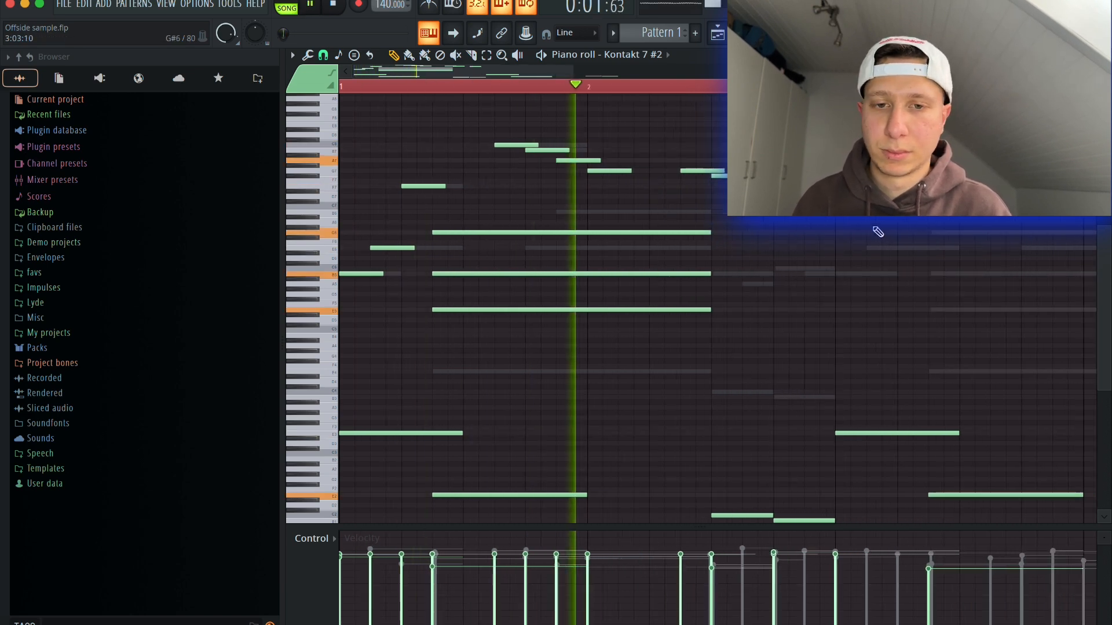
scroll(822, 231, down, 2)
scroll(745, 233, up, 1)
scroll(745, 236, down, 2)
scroll(770, 249, up, 2)
key(space)
scroll(739, 248, down, 1)
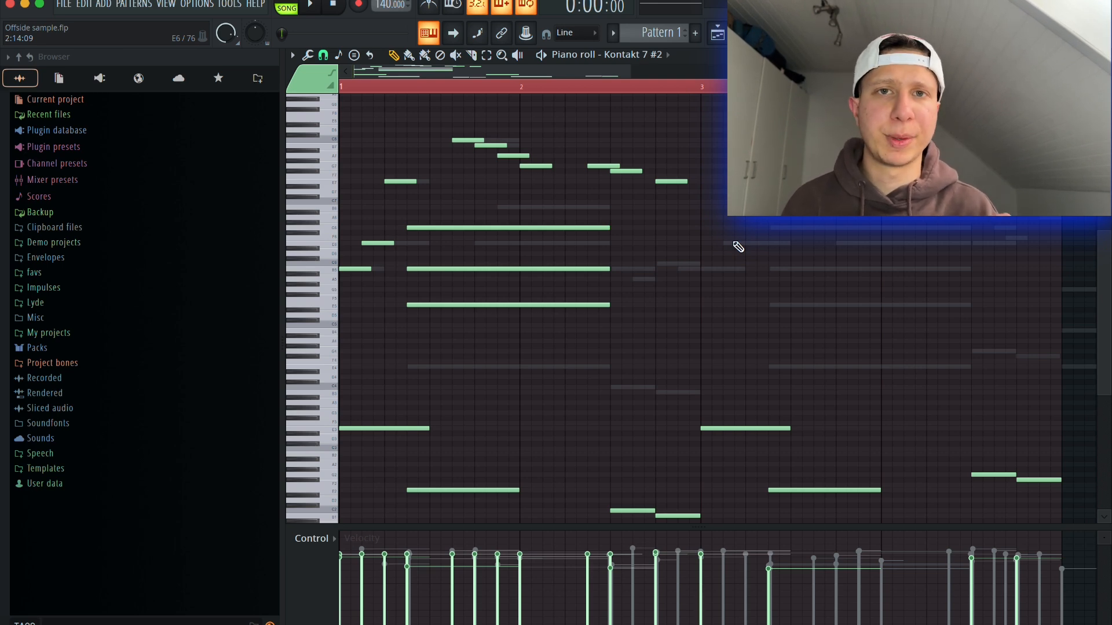
Step: Add E6 at step 13 and B6 at step 15 of bar 1, shortening both to end with the chord
scroll(664, 286, down, 1)
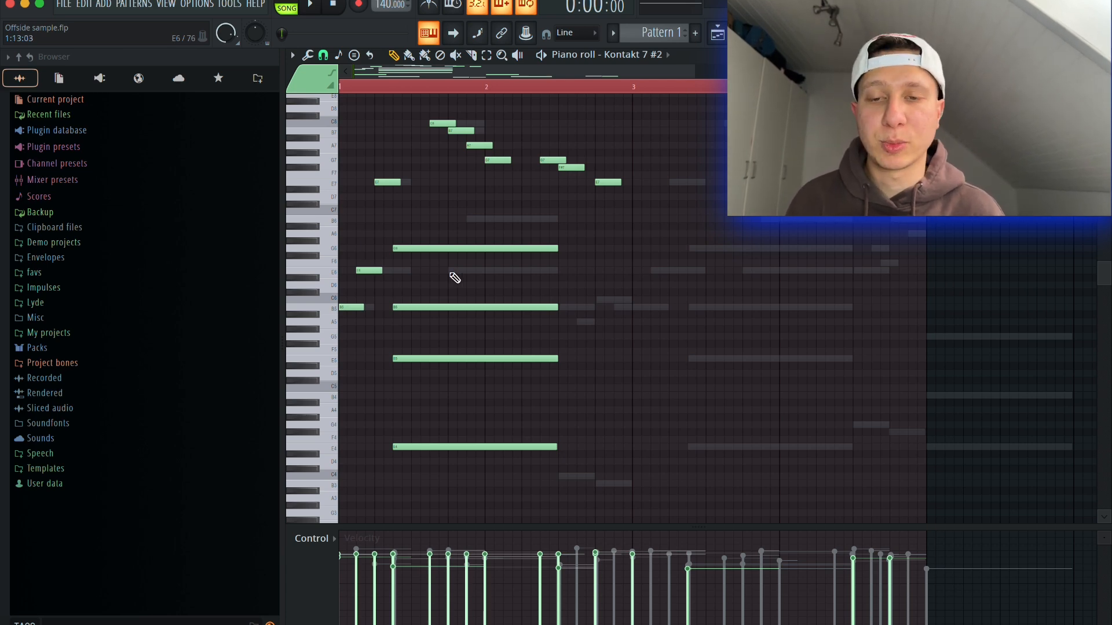
click(453, 270)
click(472, 219)
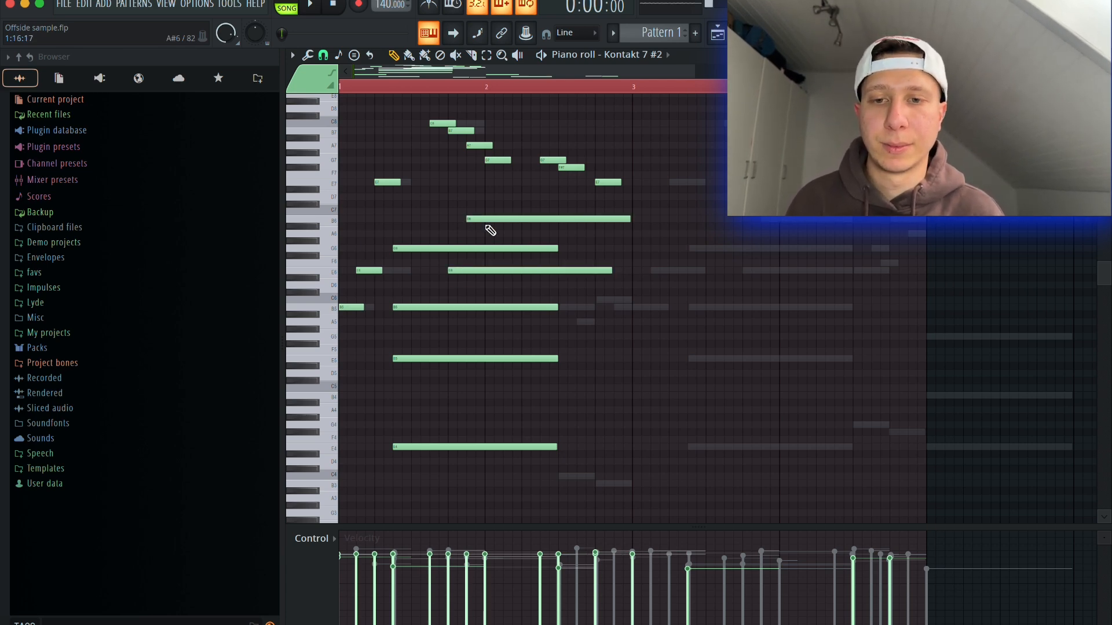
drag(625, 223, 533, 227)
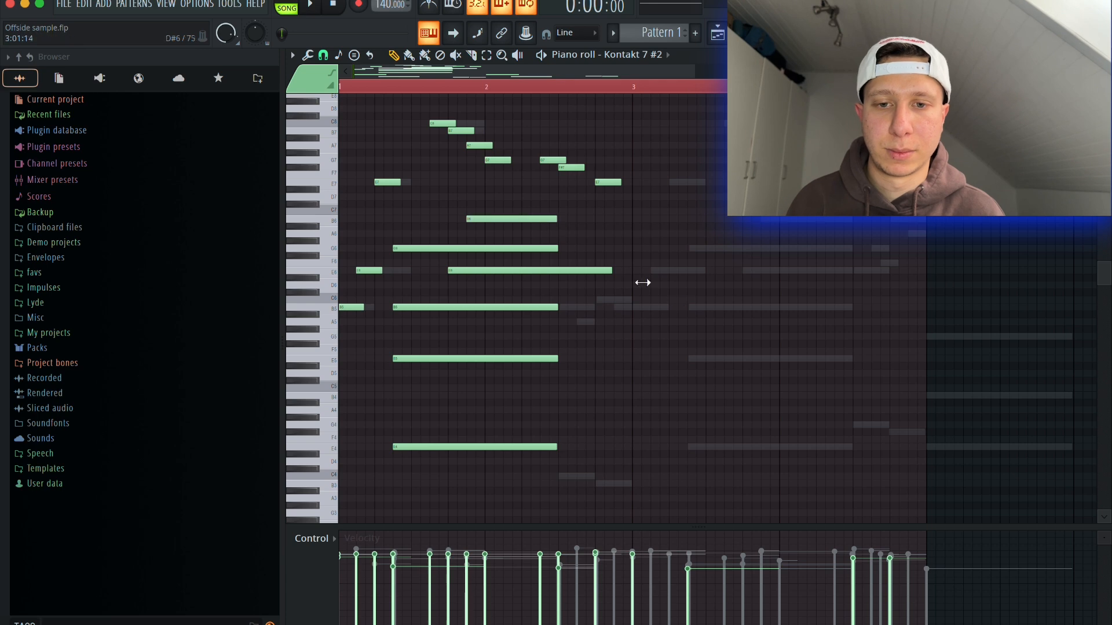
drag(611, 270, 547, 267)
Step: Play back the pattern twice to hear the added E6 and B6 notes within the chord
key(space)
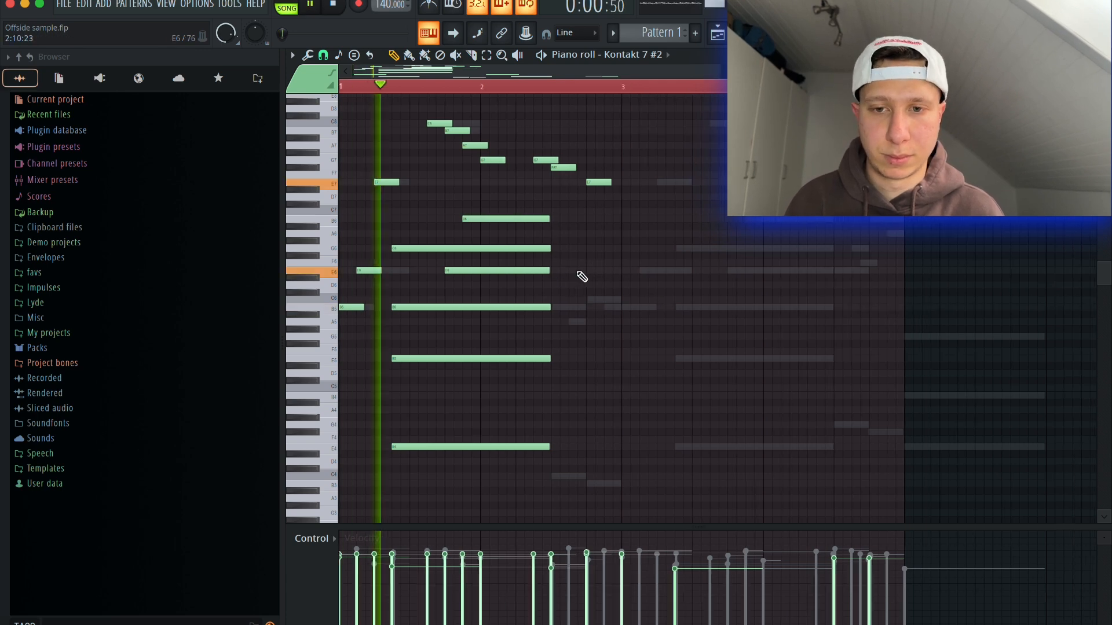
scroll(573, 273, down, 2)
scroll(559, 272, up, 2)
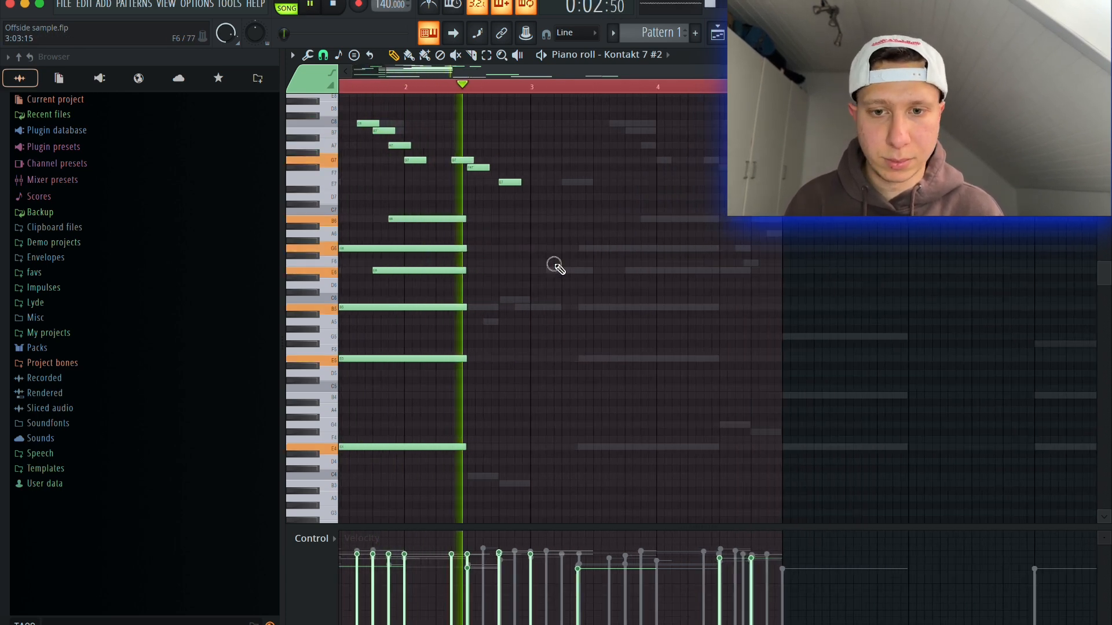
drag(555, 271, 647, 233)
key(space)
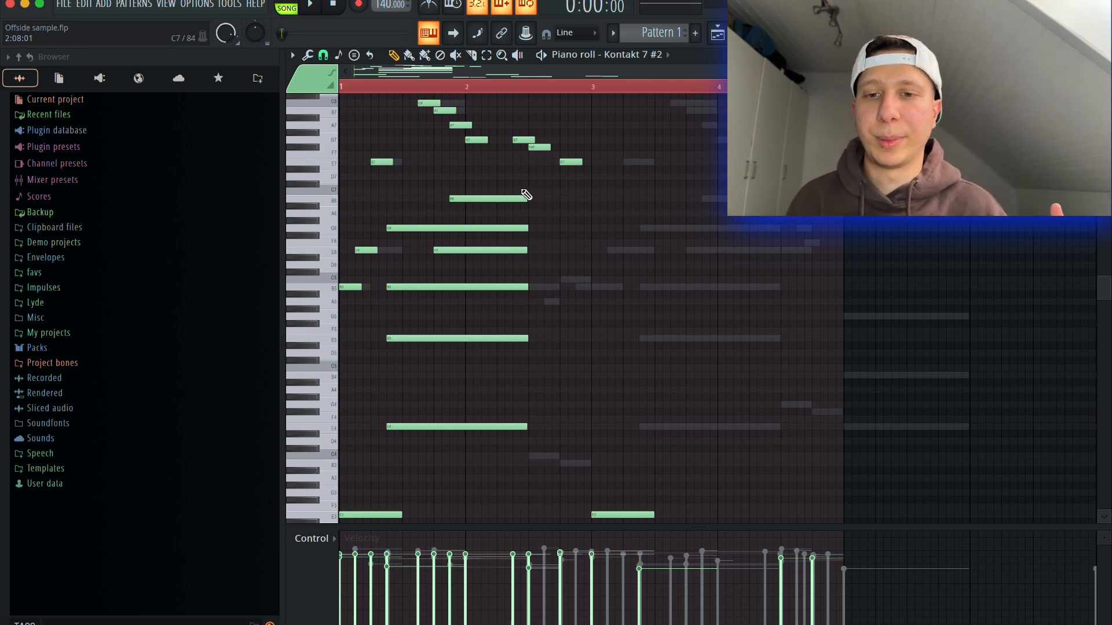
key(space)
scroll(541, 167, down, 1)
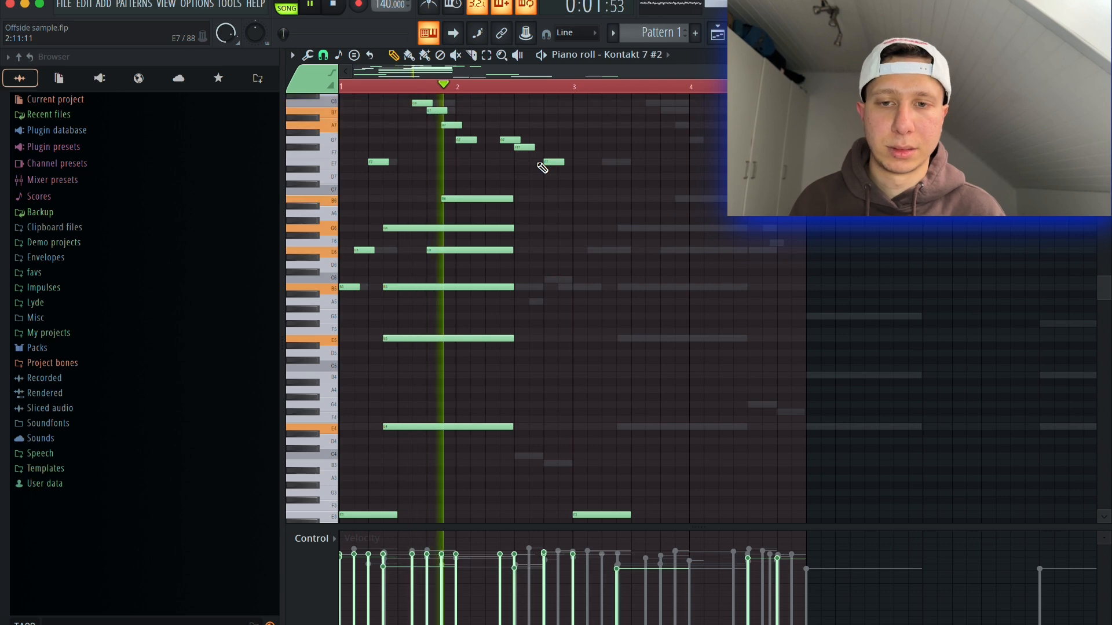
scroll(539, 174, down, 3)
key(space)
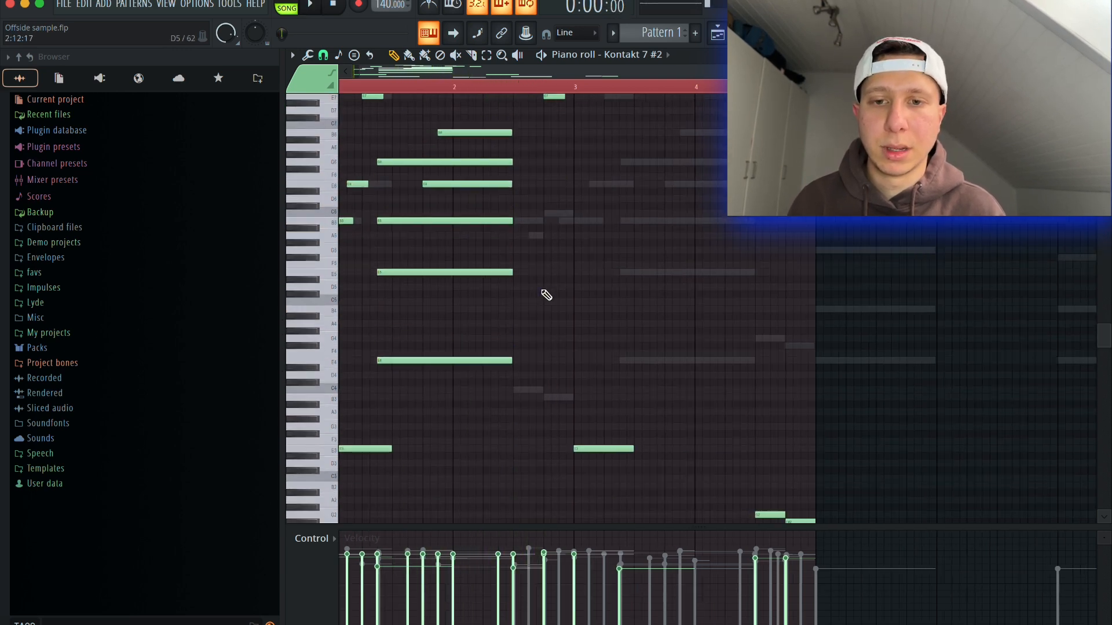
Step: Draw four-step C4 and B3 notes back to back in the second half of bar 2
scroll(635, 417, up, 3)
scroll(584, 442, down, 2)
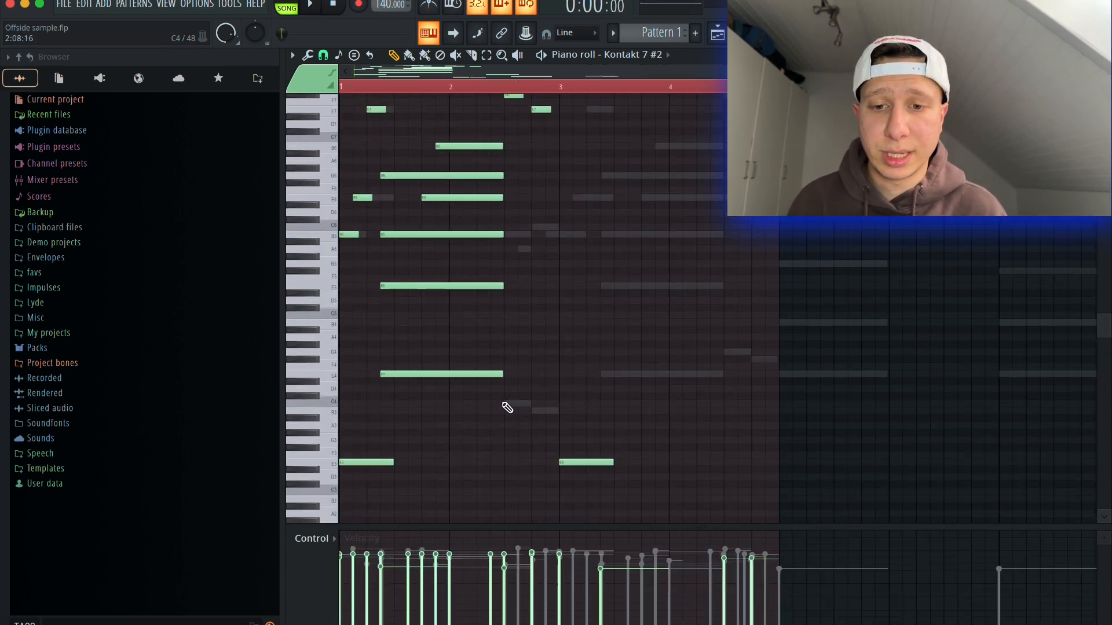
click(503, 404)
drag(582, 404, 527, 412)
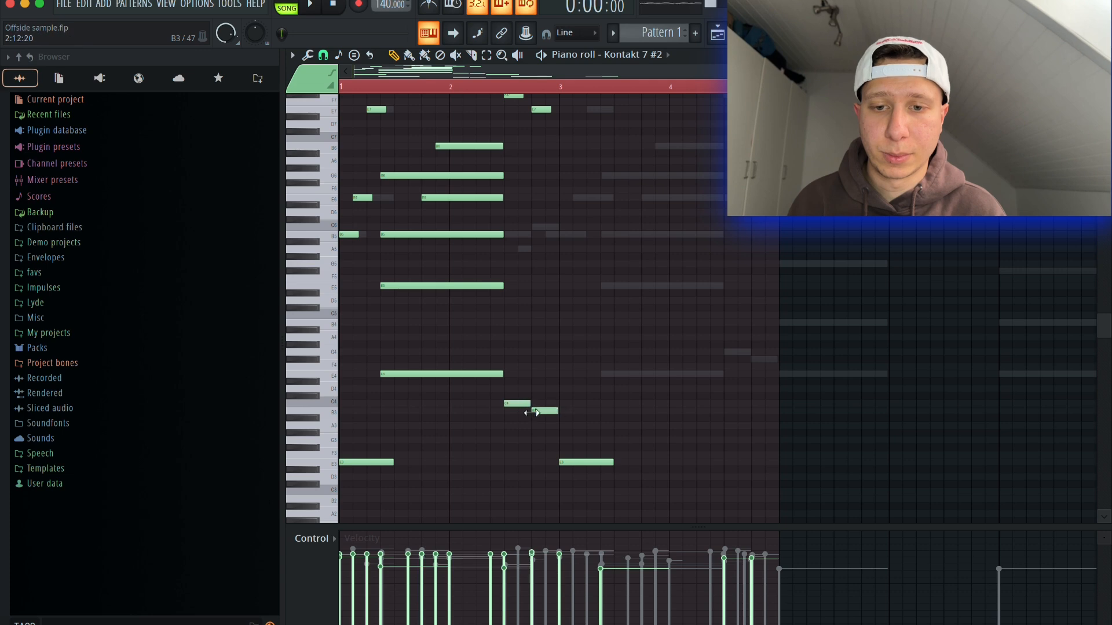
Step: Add a B5 note at step 9 of bar 2, right after the chord ends
scroll(535, 402, up, 5)
scroll(522, 385, down, 3)
scroll(652, 348, up, 3)
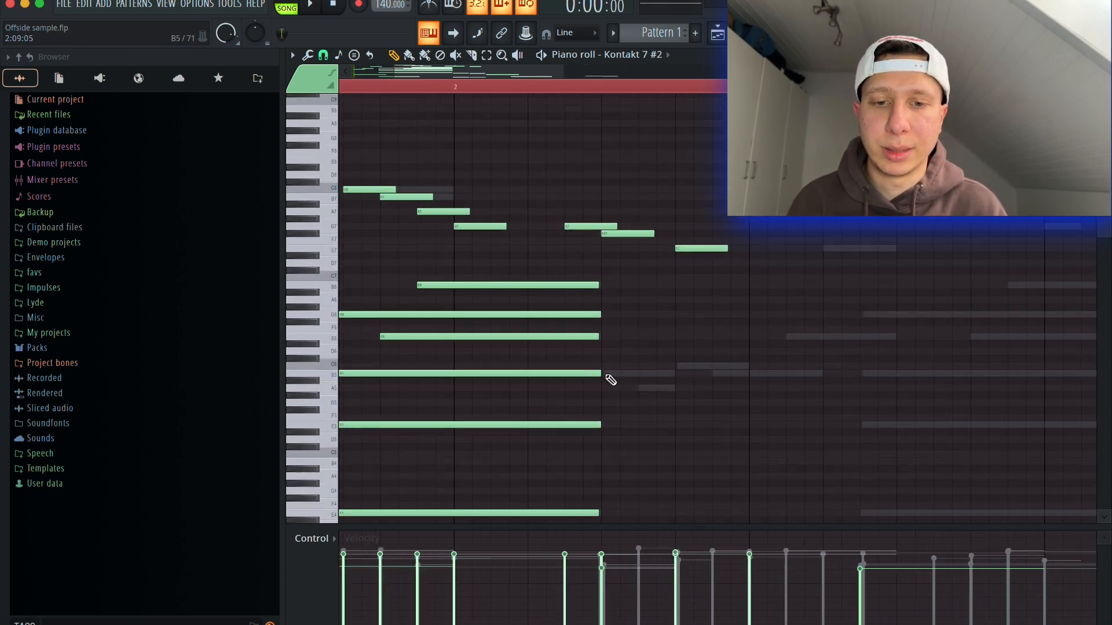
click(610, 380)
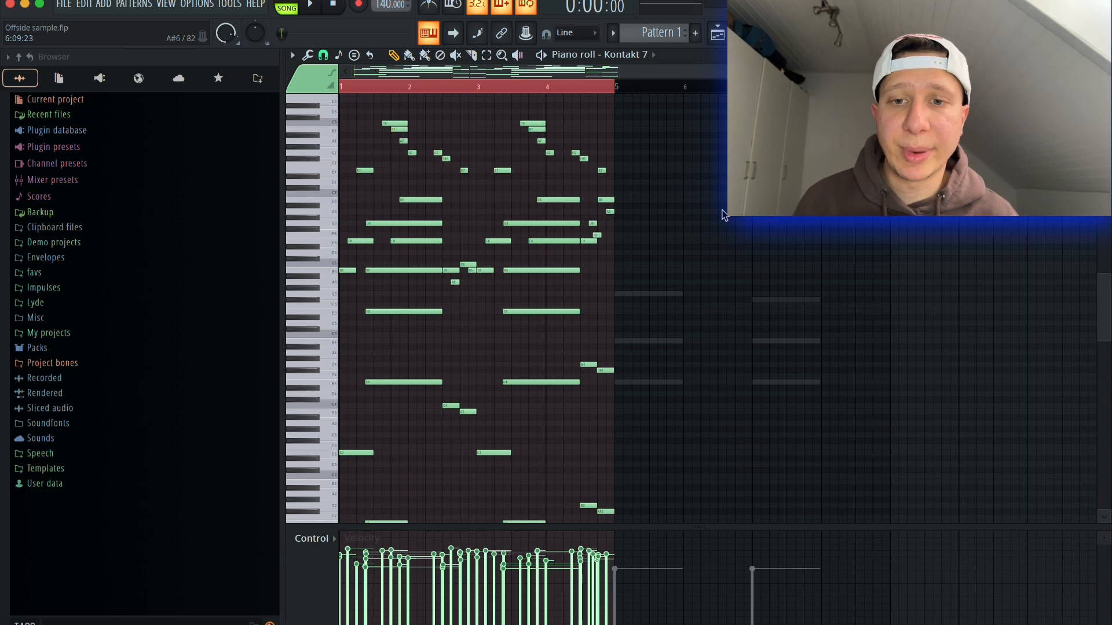
Step: Examine the finished Kontakt 7 melody, comparing the chords and the differing note endings in bars 2 and 4
scroll(444, 142, up, 2)
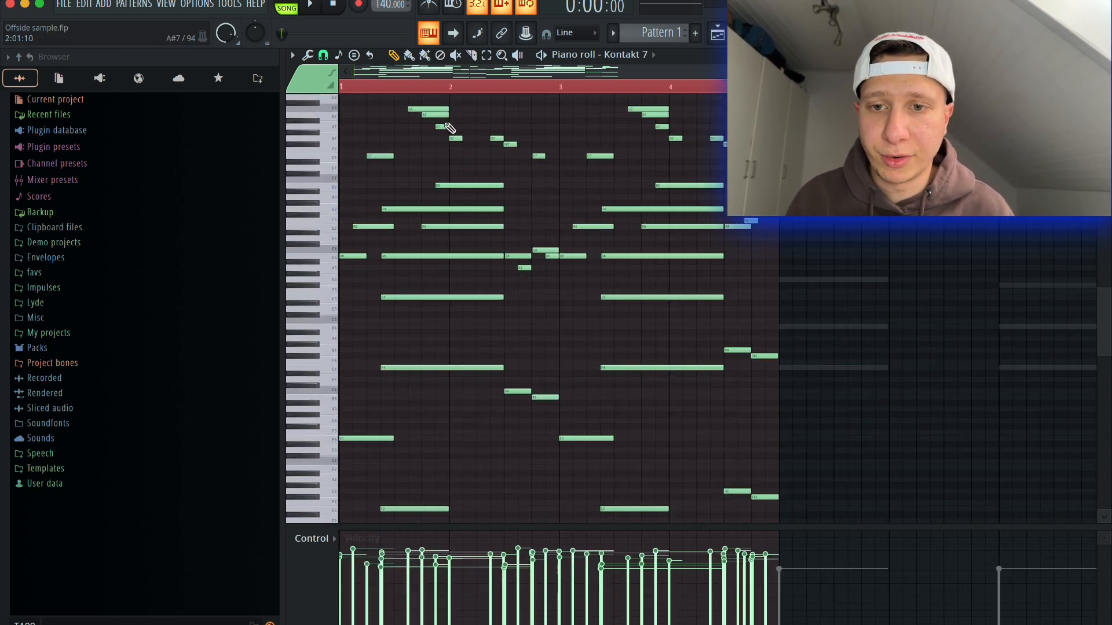
scroll(741, 304, up, 5)
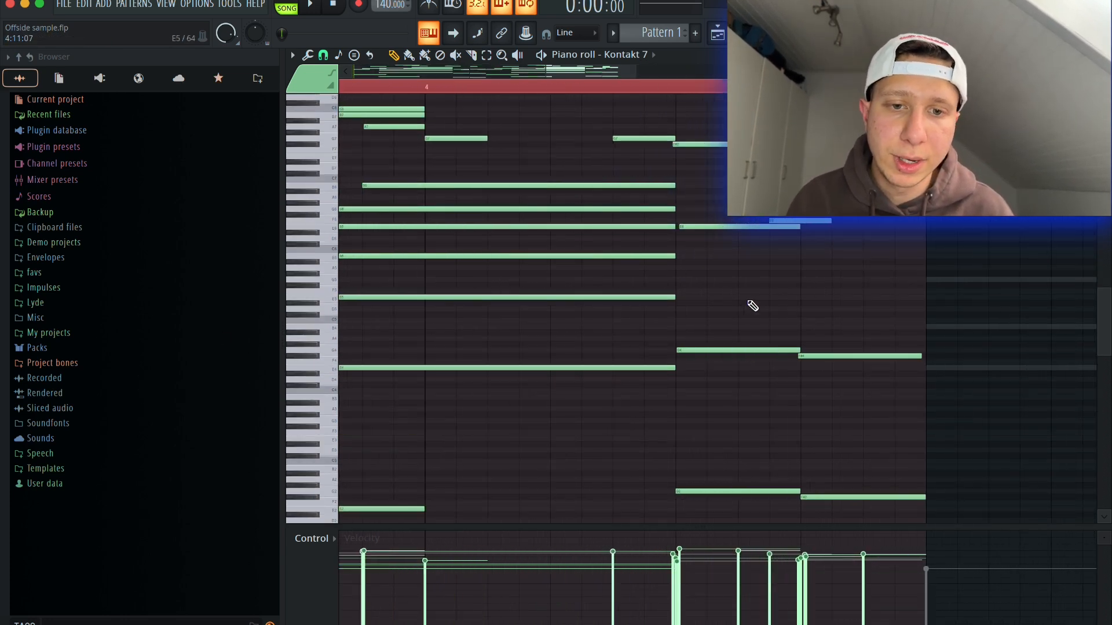
drag(752, 305, 590, 236)
scroll(608, 245, down, 3)
scroll(613, 234, up, 3)
scroll(613, 233, down, 4)
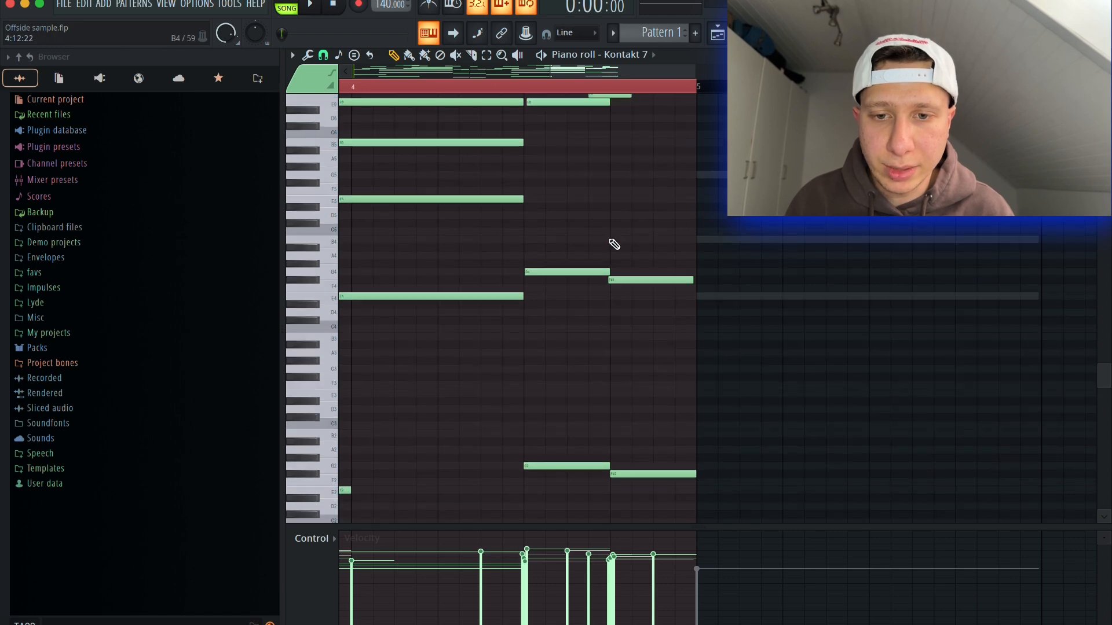
scroll(620, 267, up, 2)
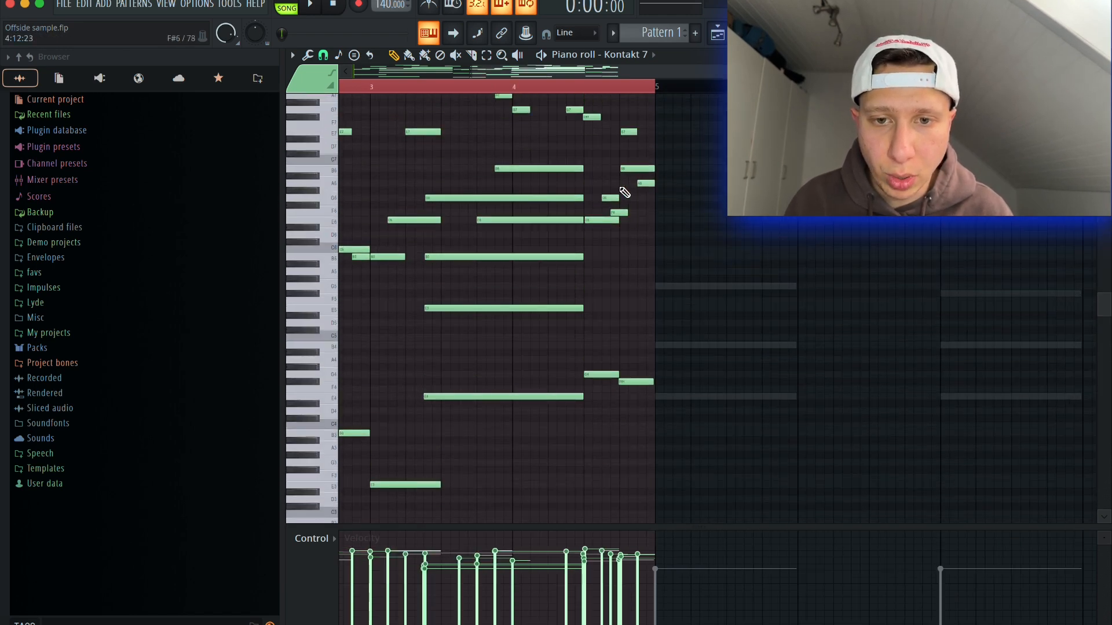
scroll(614, 298, up, 3)
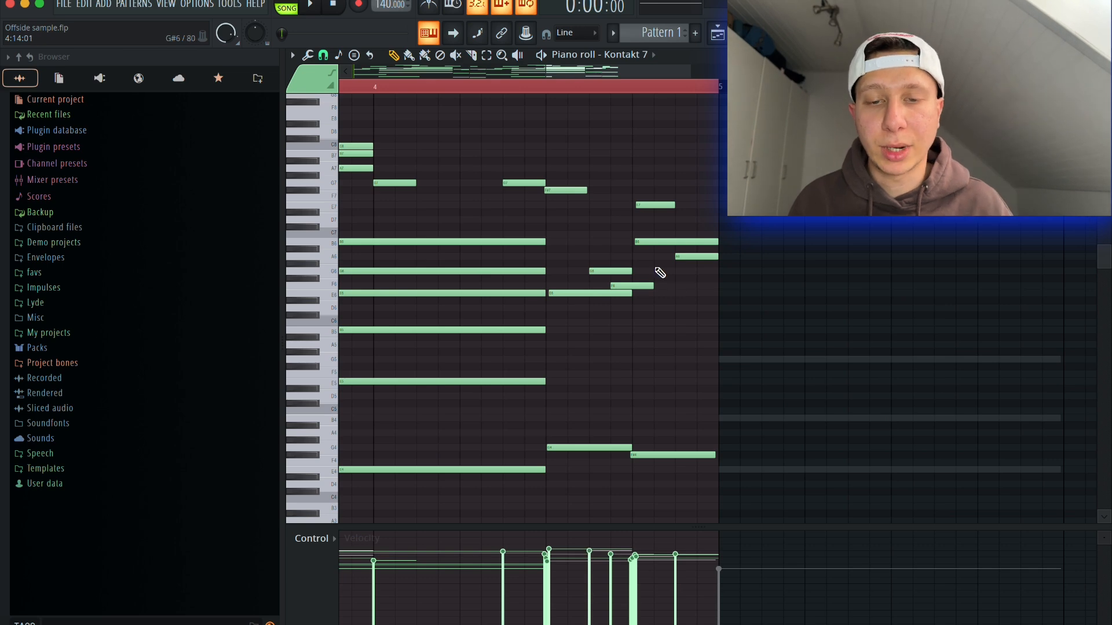
scroll(663, 275, down, 3)
scroll(510, 113, down, 3)
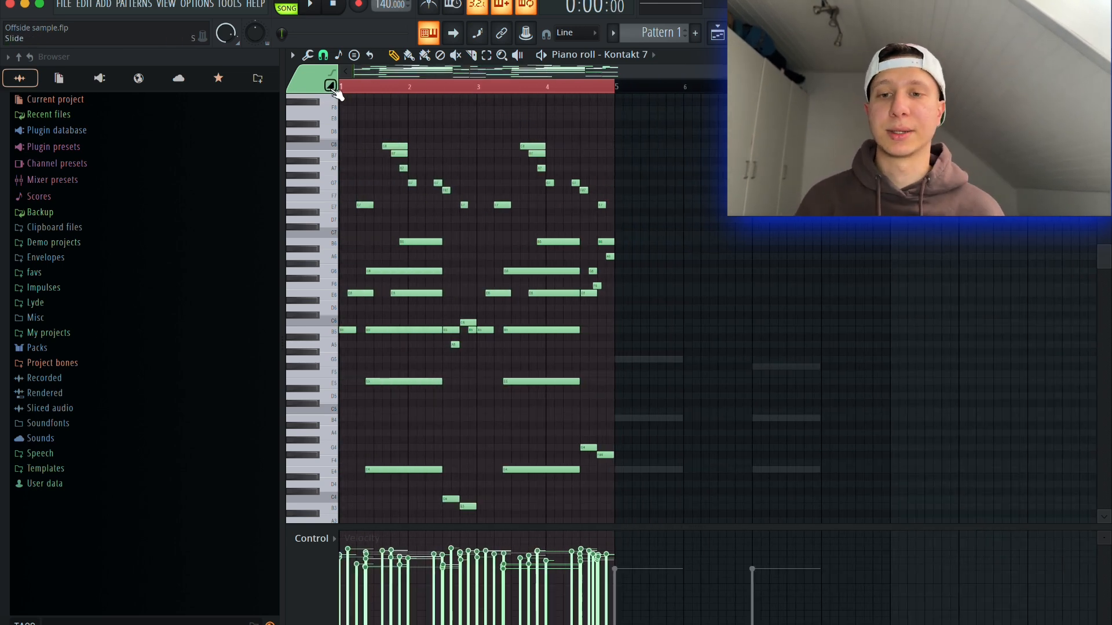
Step: Play back the complete four-bar Kontakt 7 melody
scroll(336, 92, down, 1)
key(space)
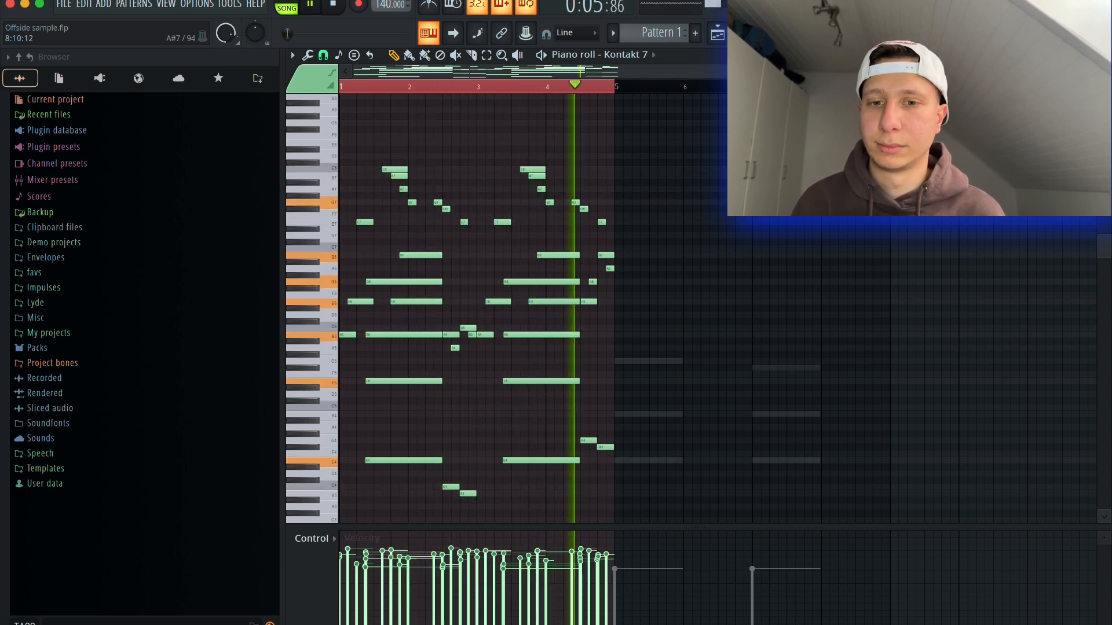
key(space)
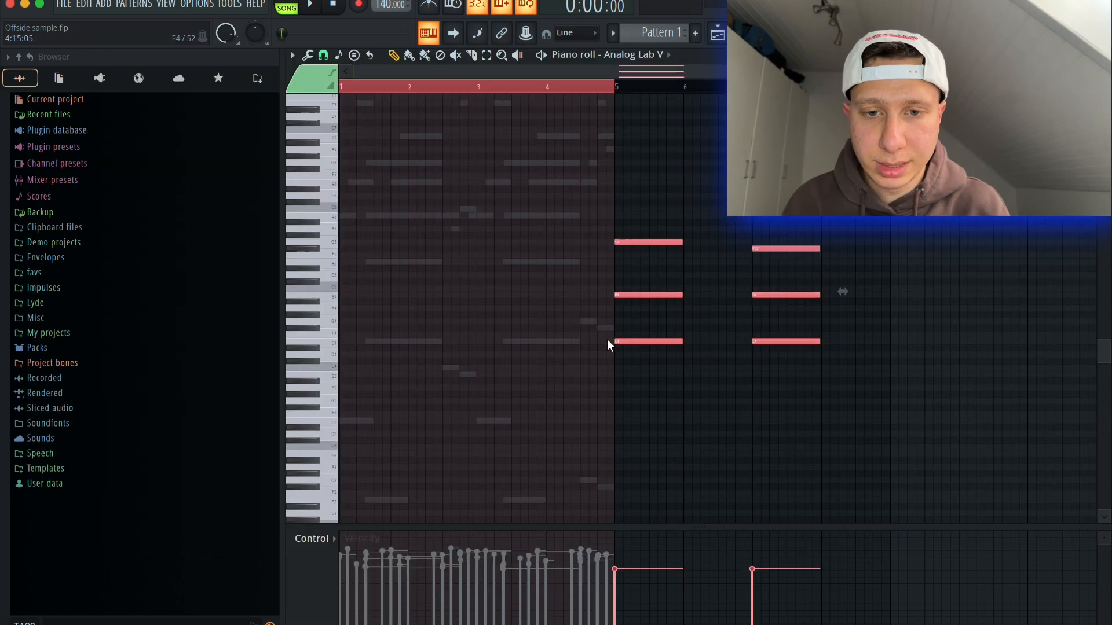
Step: Shift the selected Analog Lab V chords earlier so they start at bars 1 and 3, and deselect them
key(shift+Left)
key(shift+Left)
key(shift+Left)
key(shift+Left)
key(shift+Left)
key(shift+Left)
key(shift+Left)
key(shift+Left)
key(shift+Left)
key(shift+Left)
key(shift+Left)
key(shift+Left)
key(shift+Left)
key(shift+Left)
key(shift+Left)
key(shift+Left)
key(shift+Left)
key(shift+Left)
key(shift+Left)
key(shift+Left)
key(shift+Left)
key(shift+Left)
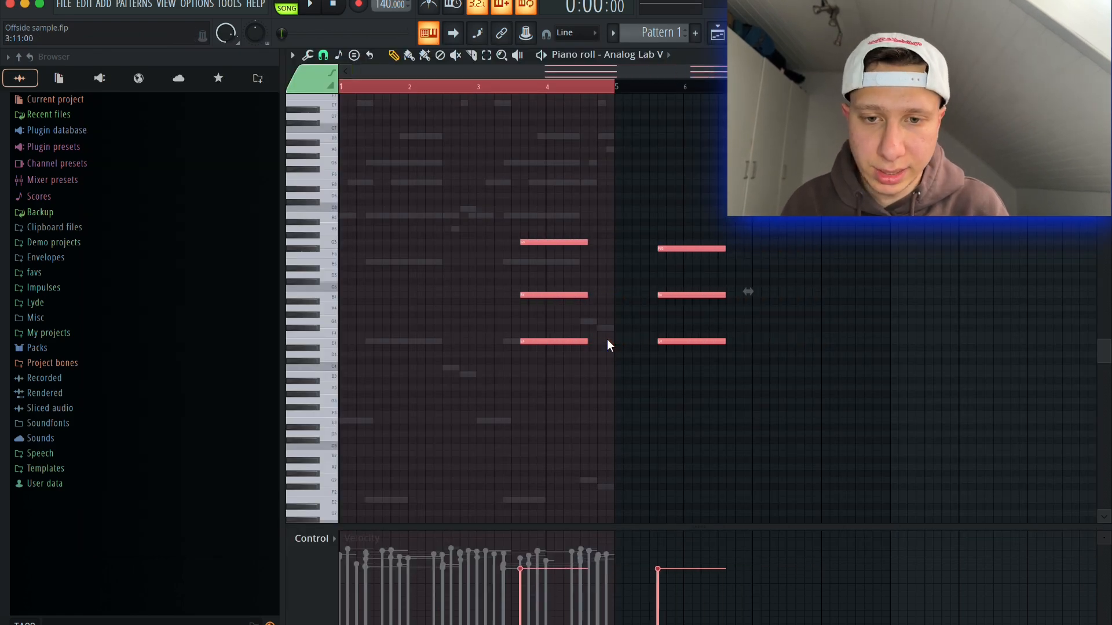
key(ctrl+d)
Step: Play back the Analog Lab V chords in their new position at bars 1 and 3
key(space)
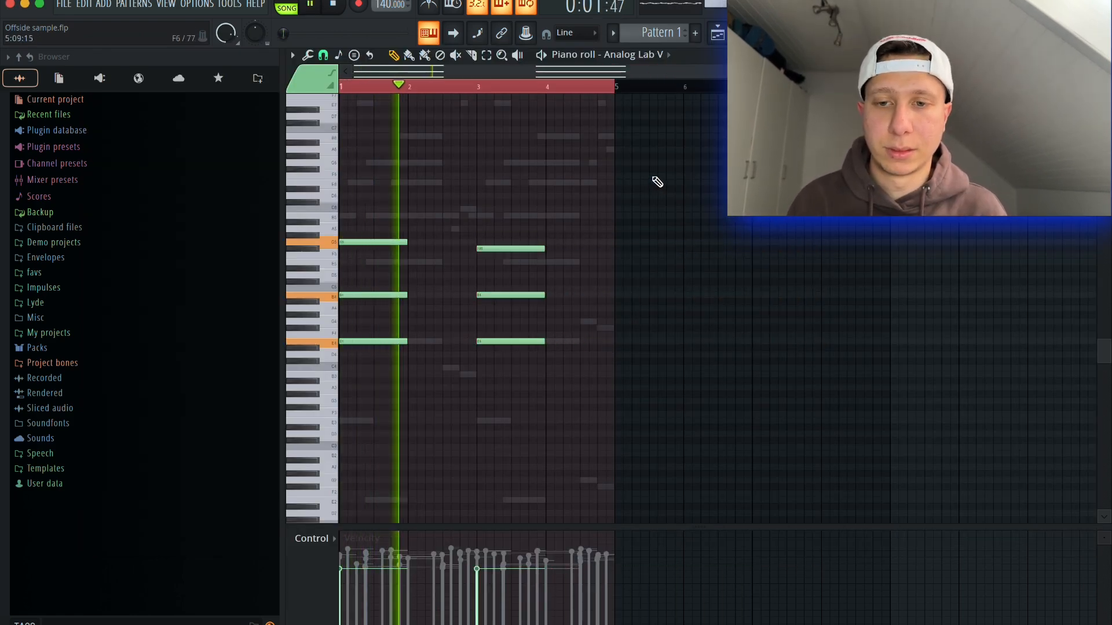
scroll(654, 178, up, 2)
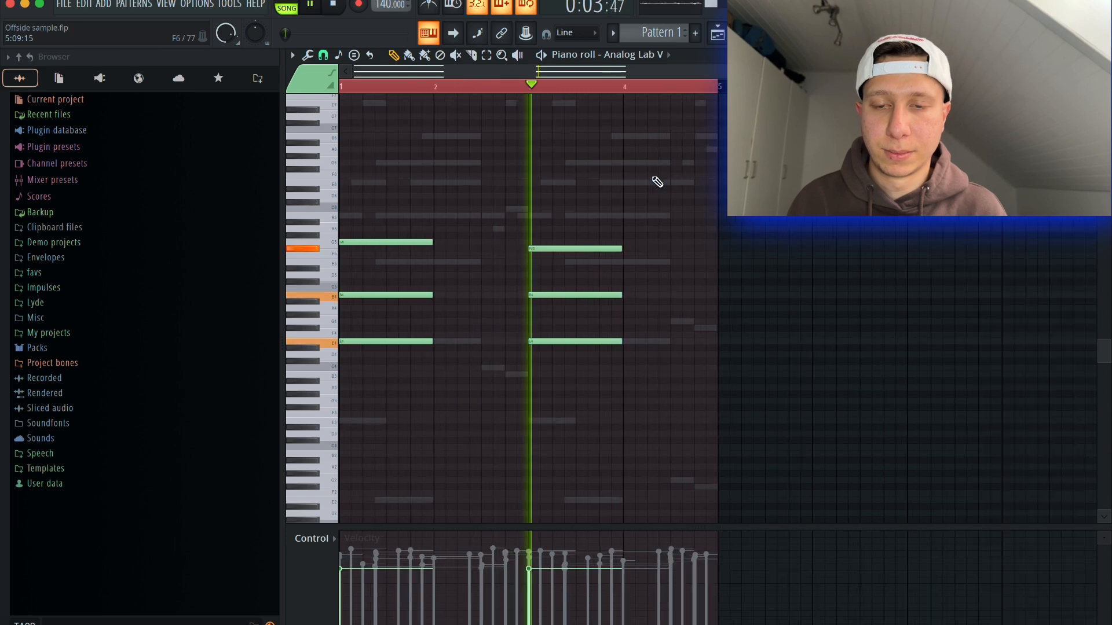
scroll(648, 176, down, 2)
scroll(642, 172, up, 1)
scroll(643, 172, up, 1)
key(space)
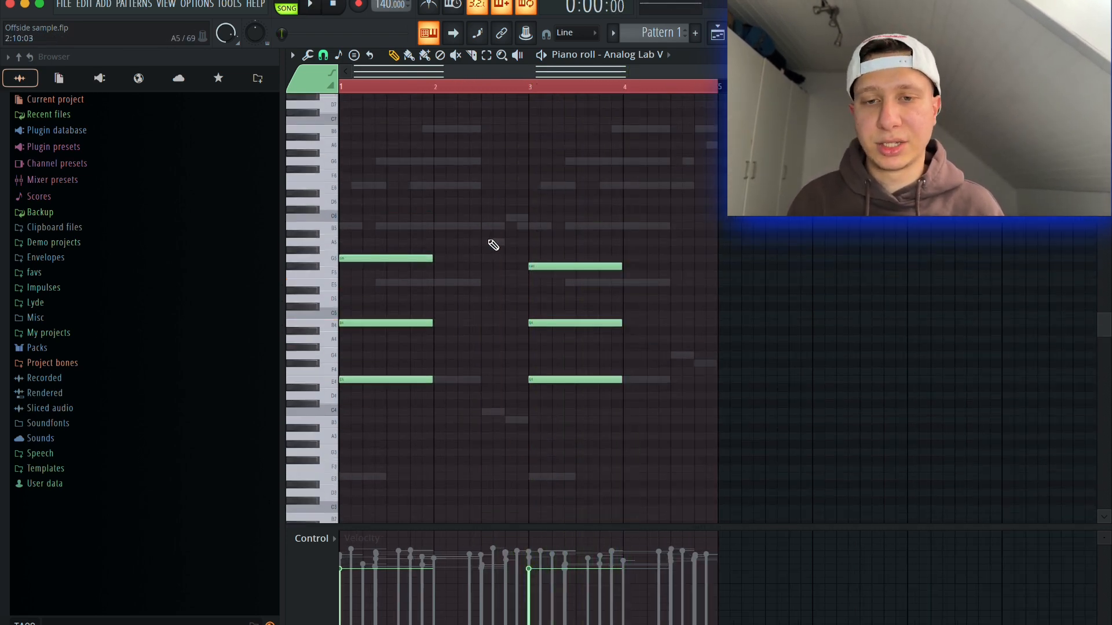
Step: Try the top notes of both Analog Lab V chords one octave lower, and move them back up
scroll(593, 295, up, 1)
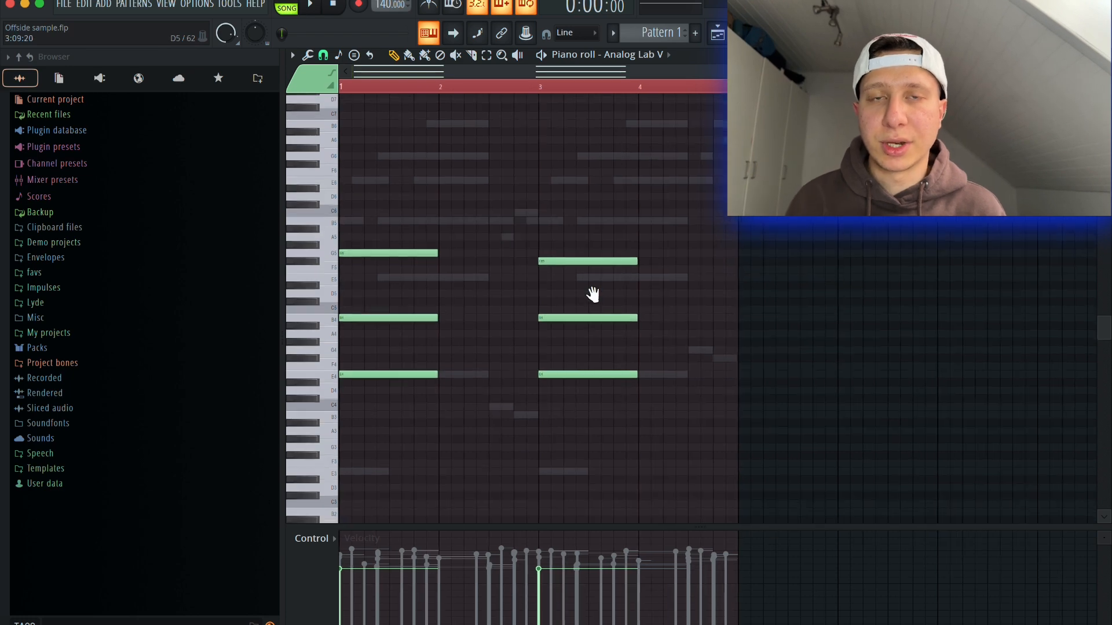
scroll(360, 305, up, 3)
scroll(620, 240, down, 1)
drag(779, 182, 479, 260)
key(ctrl+Down)
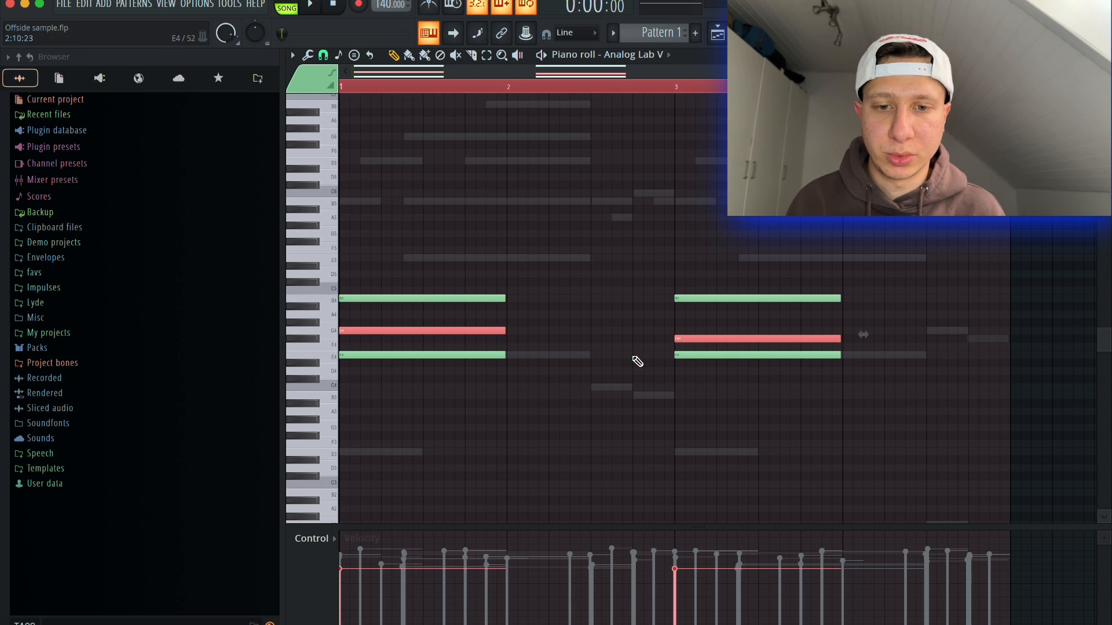
key(ctrl+Up)
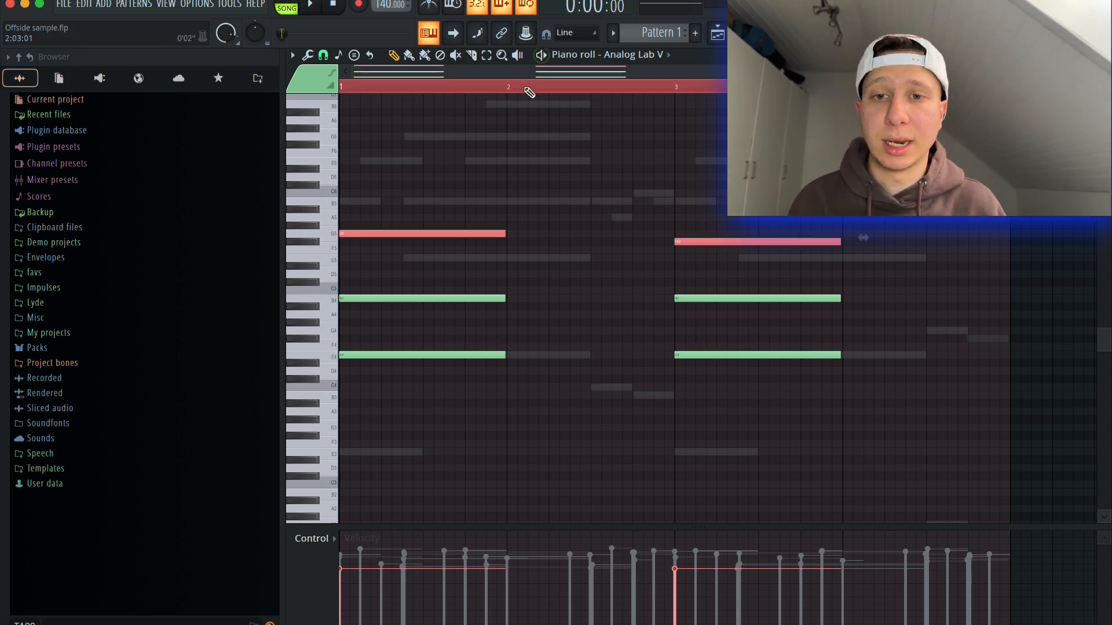
Step: Play back the pattern to hear the Analog Lab V chords with their spread voicing
key(F6)
key(F6)
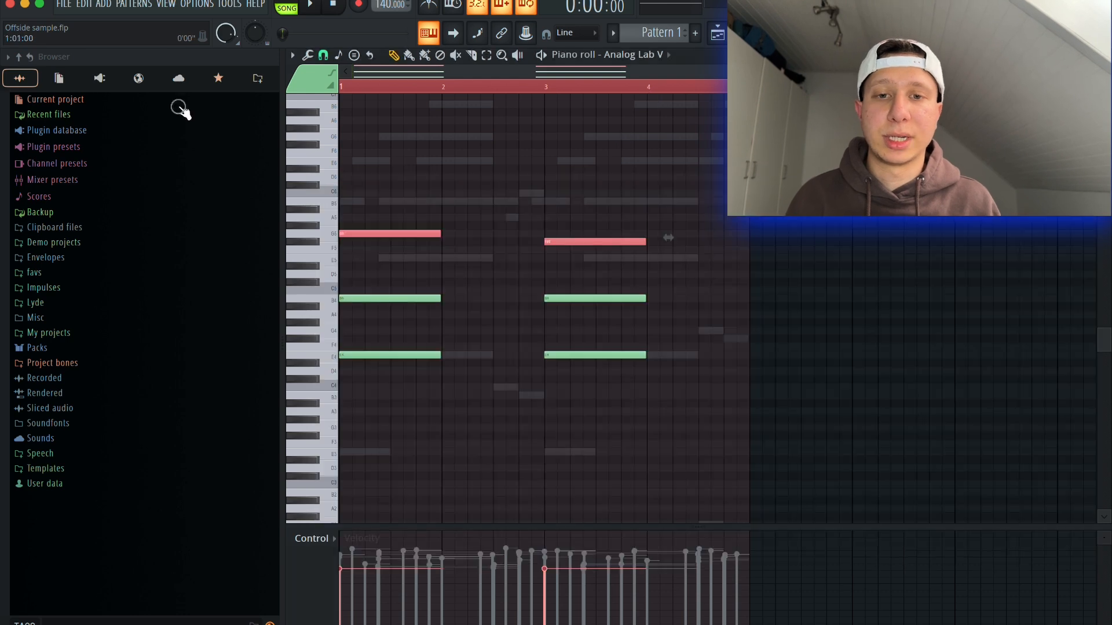
key(space)
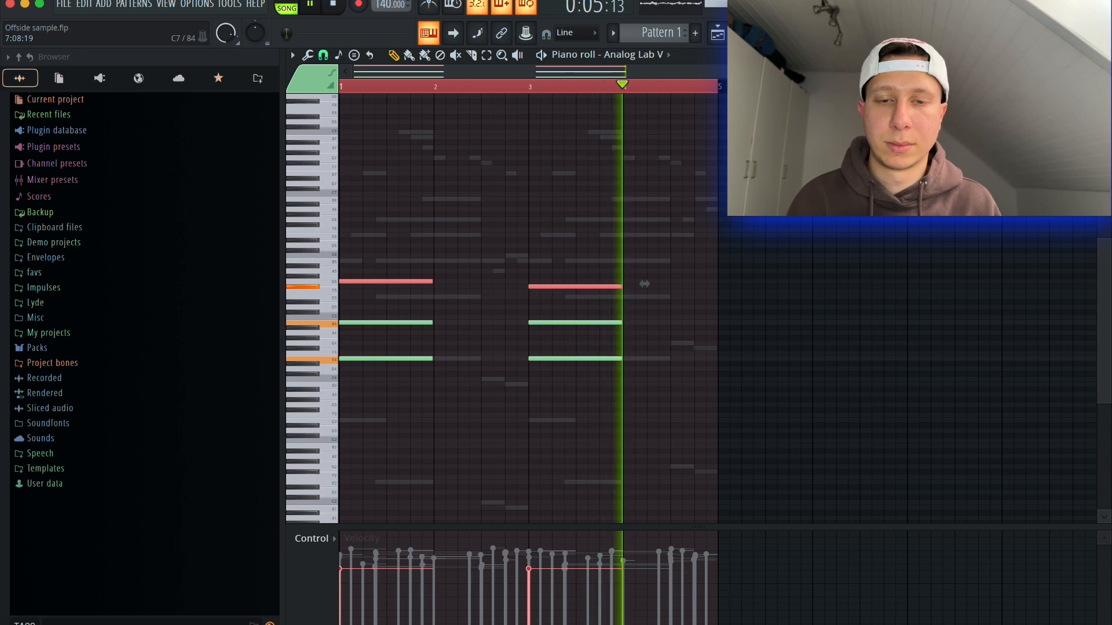
key(space)
Step: Enable the effects on mixer Insert 1 and set the RC-20 Retro Color output width to 115%
key(F9)
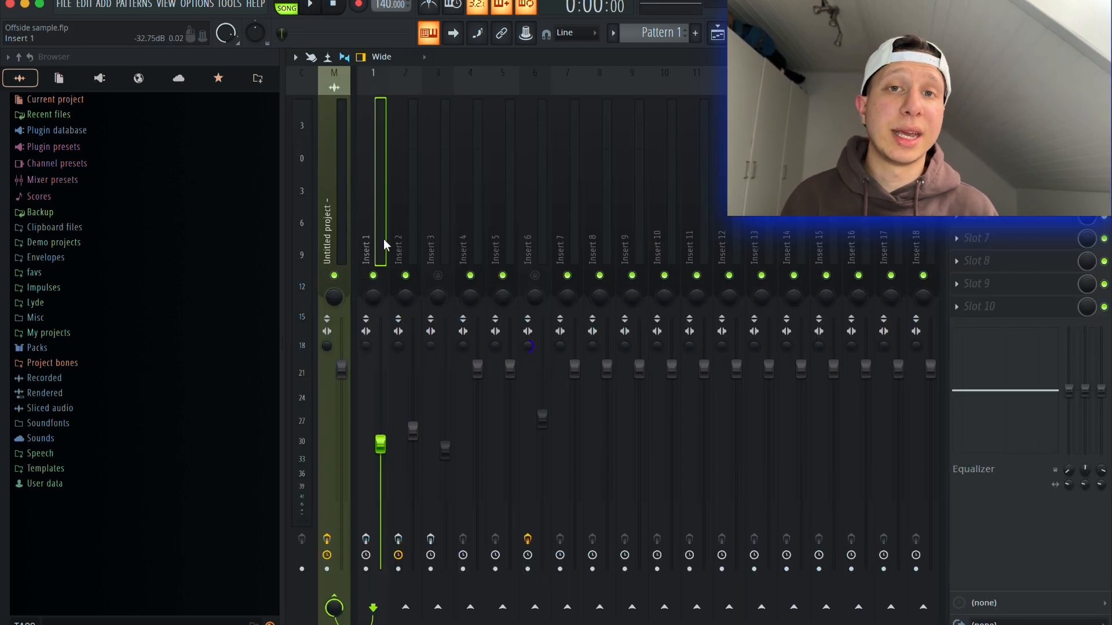
click(366, 540)
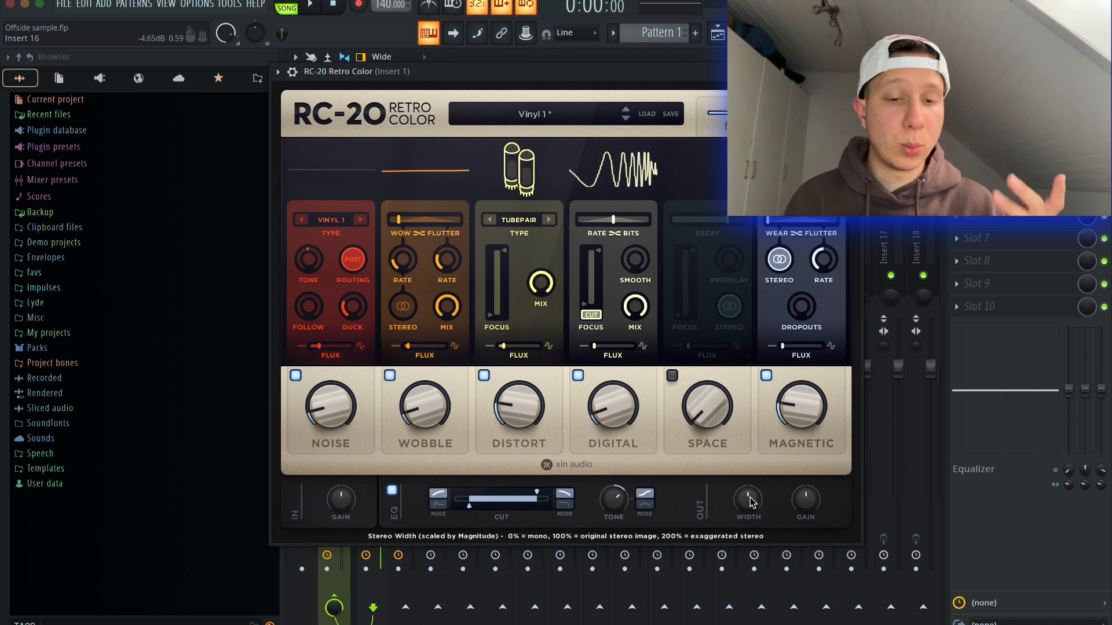
drag(744, 494, 750, 485)
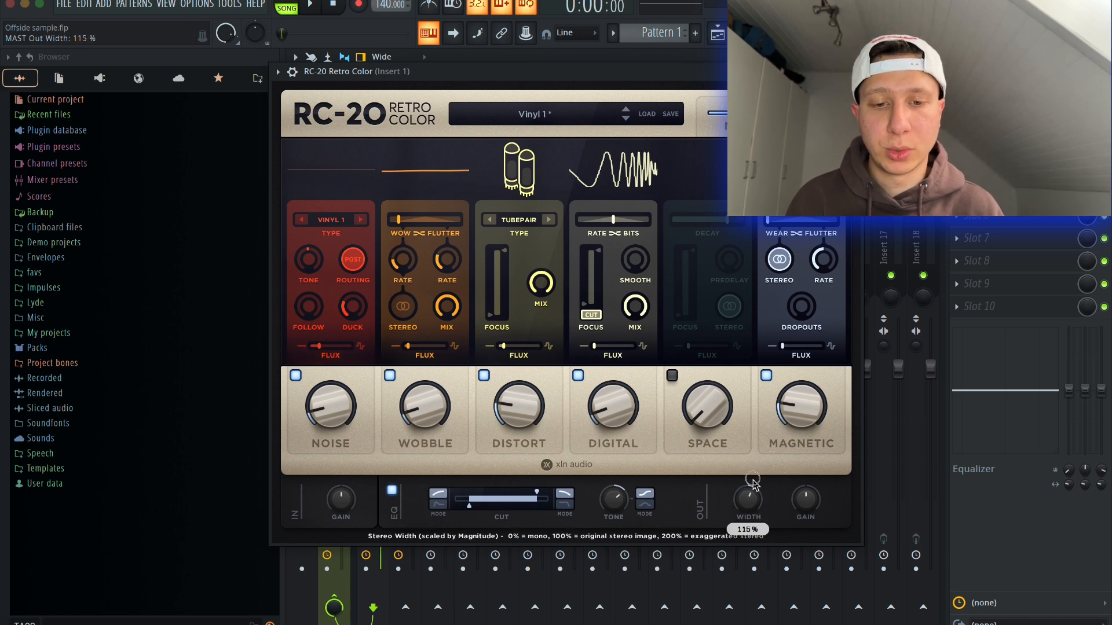
click(854, 72)
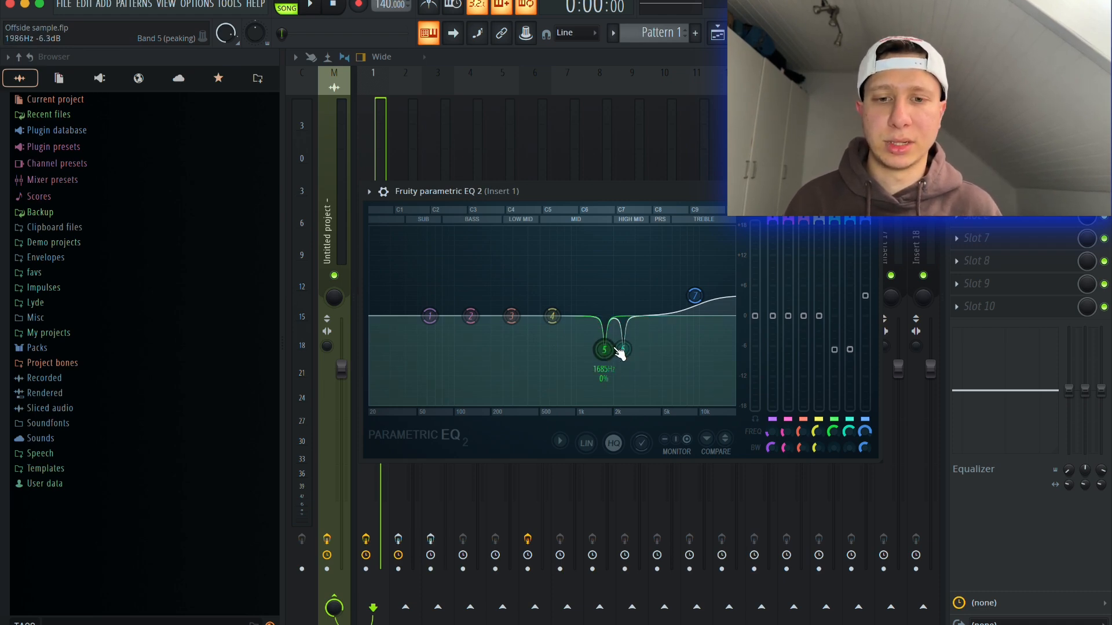
Step: Close the Insert 1 equalizer and play back Pattern 1 in the playlist with the Insert 1 effects enabled
key(Escape)
key(Escape)
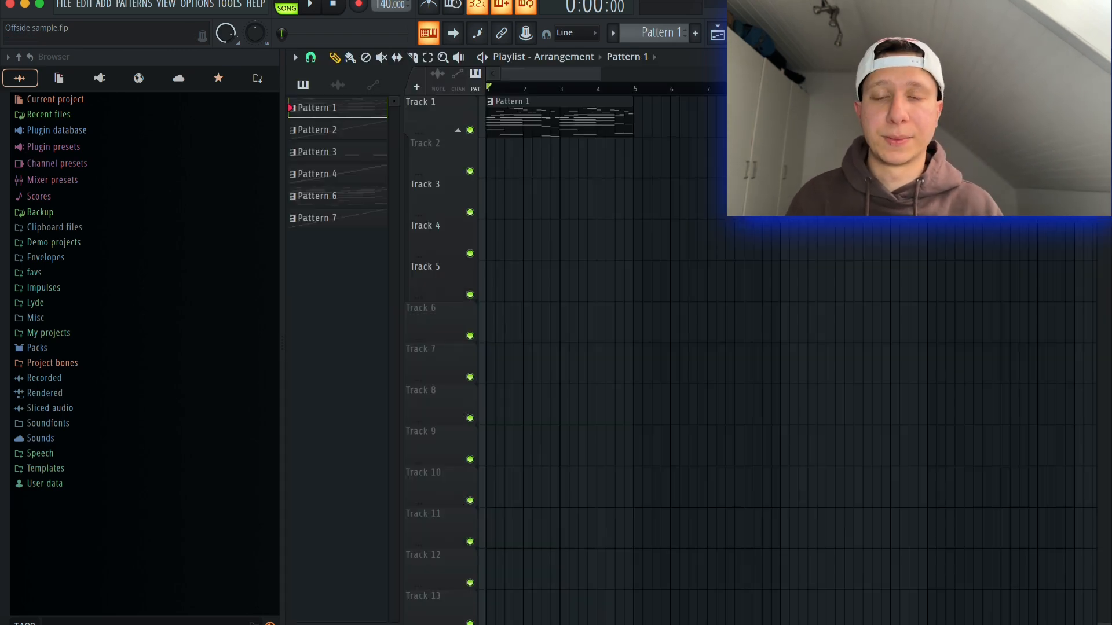
key(space)
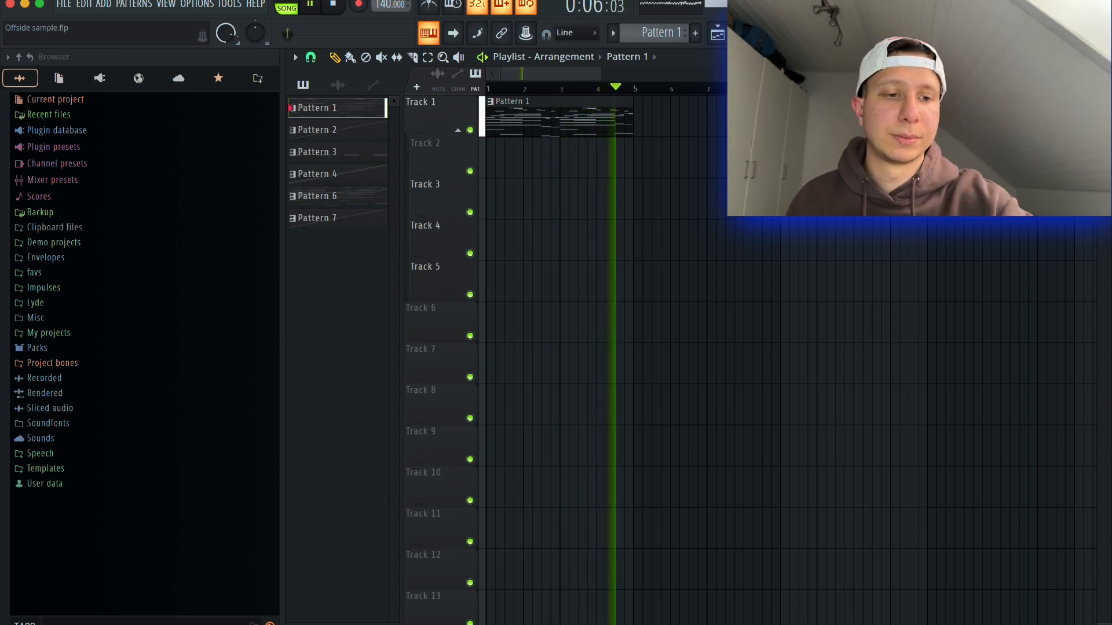
key(space)
Step: Enable the effects on mixer Insert 2 and view the plugins in its first two slots
key(F9)
click(399, 540)
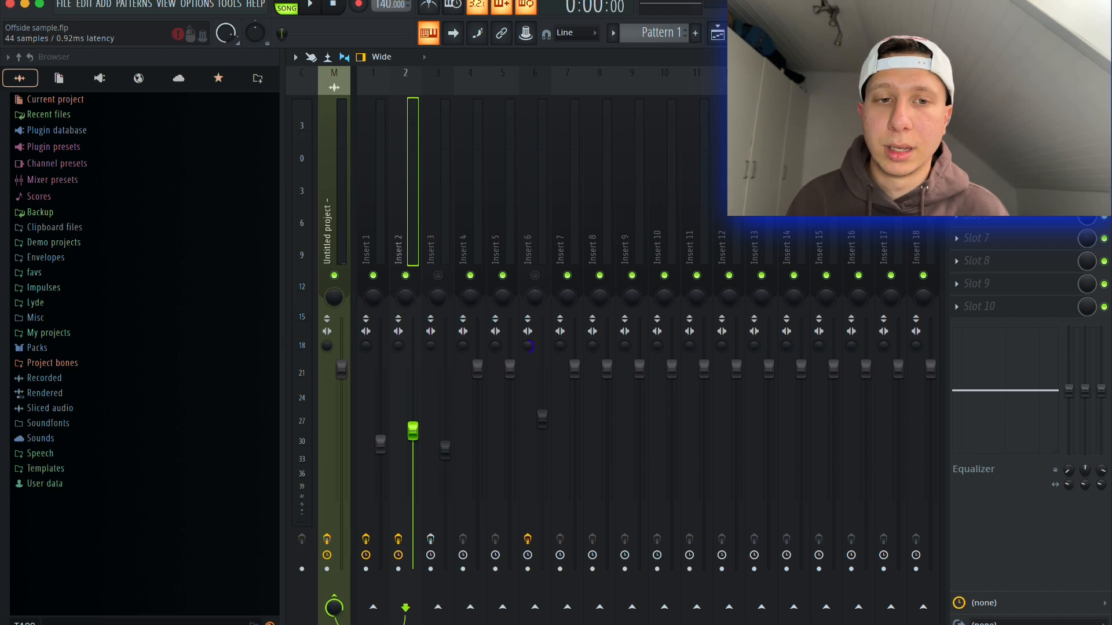
click(1007, 102)
click(1007, 103)
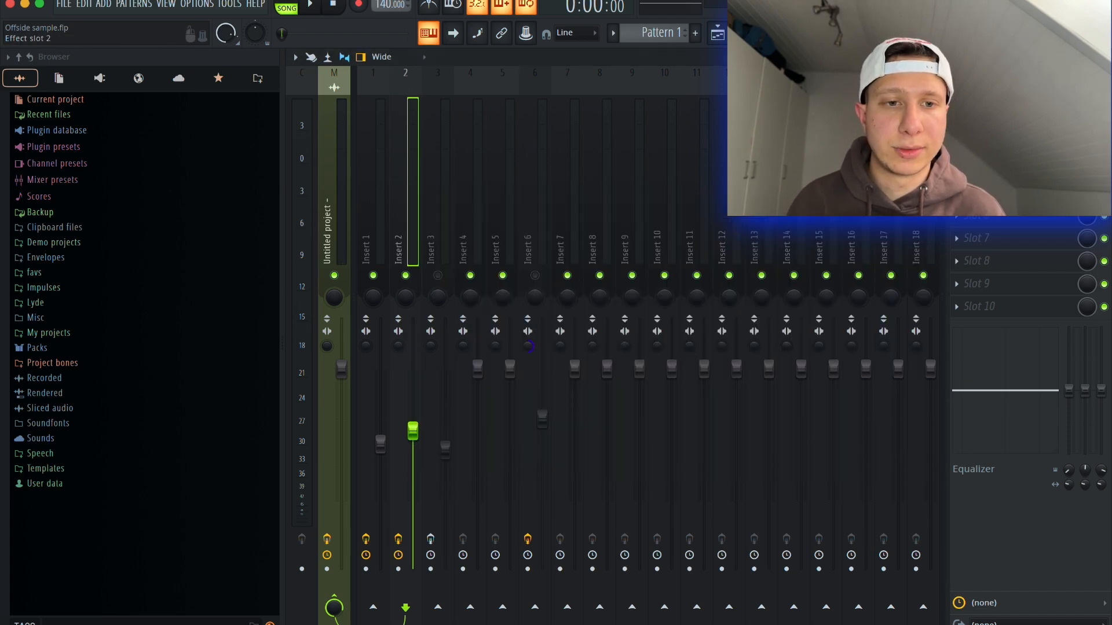
click(1007, 125)
click(871, 111)
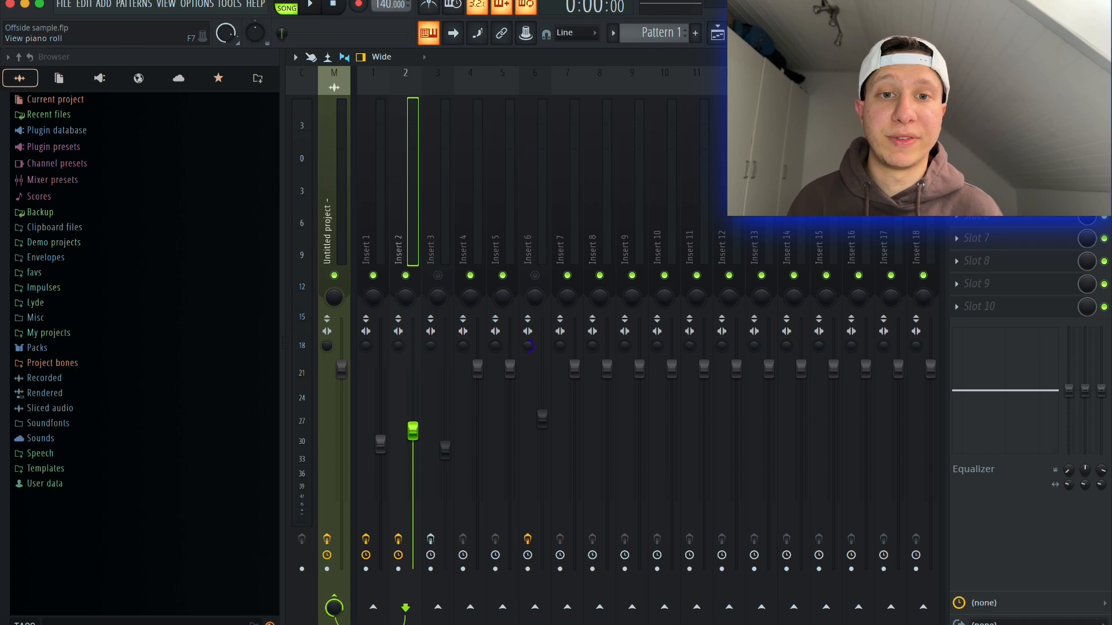
Step: Return to the playlist and play back Pattern 1 with the Insert 2 effects enabled
click(717, 35)
key(space)
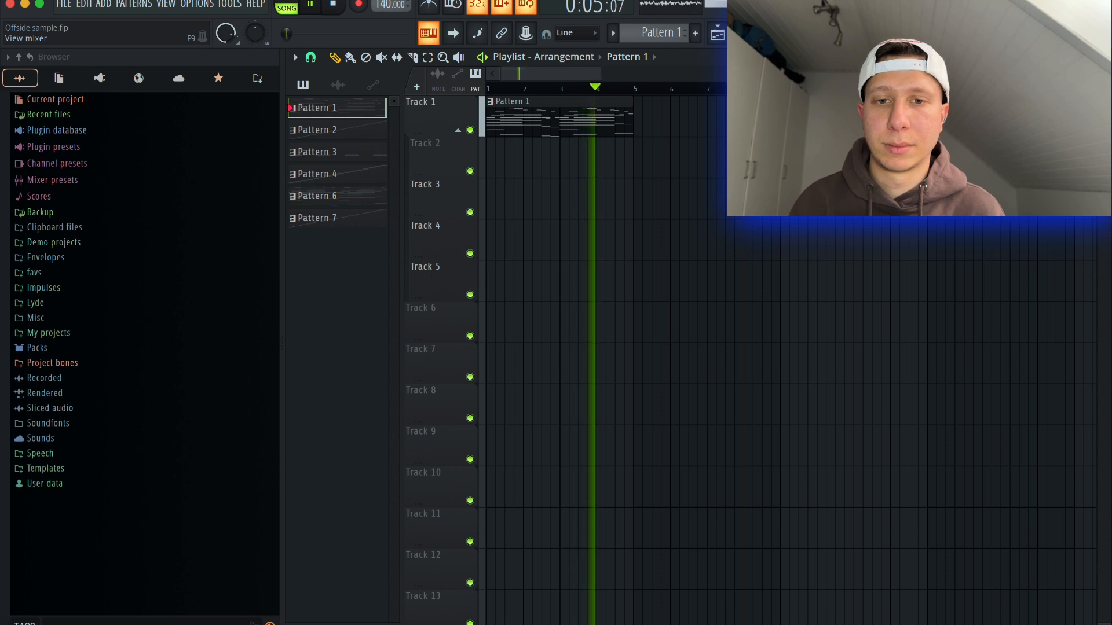
key(space)
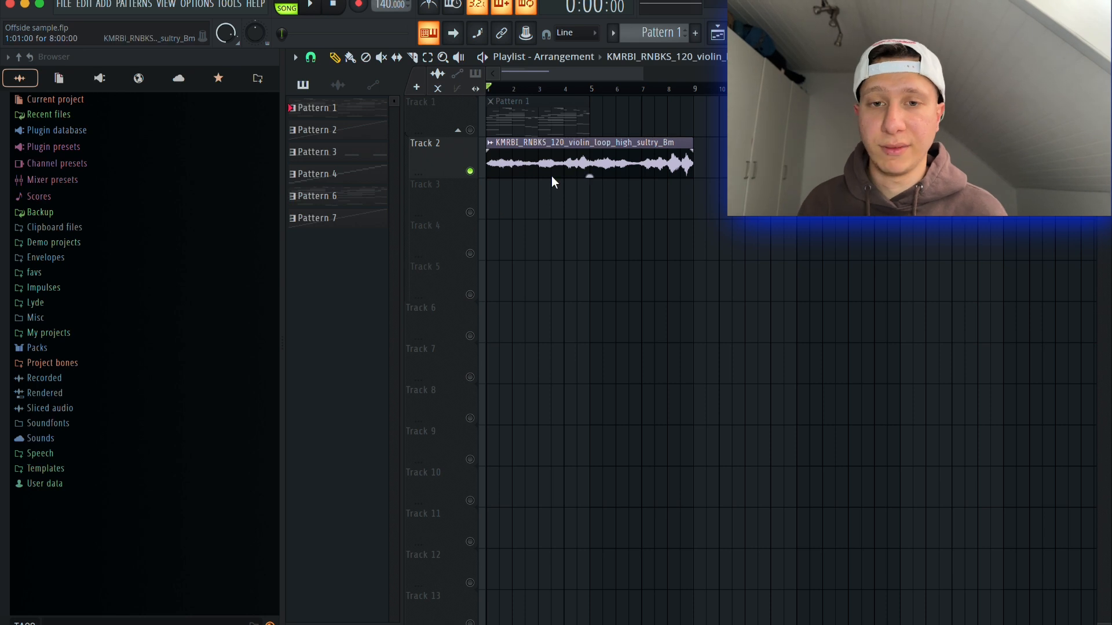
Step: Play back the violin loop soloed on Track 2
key(space)
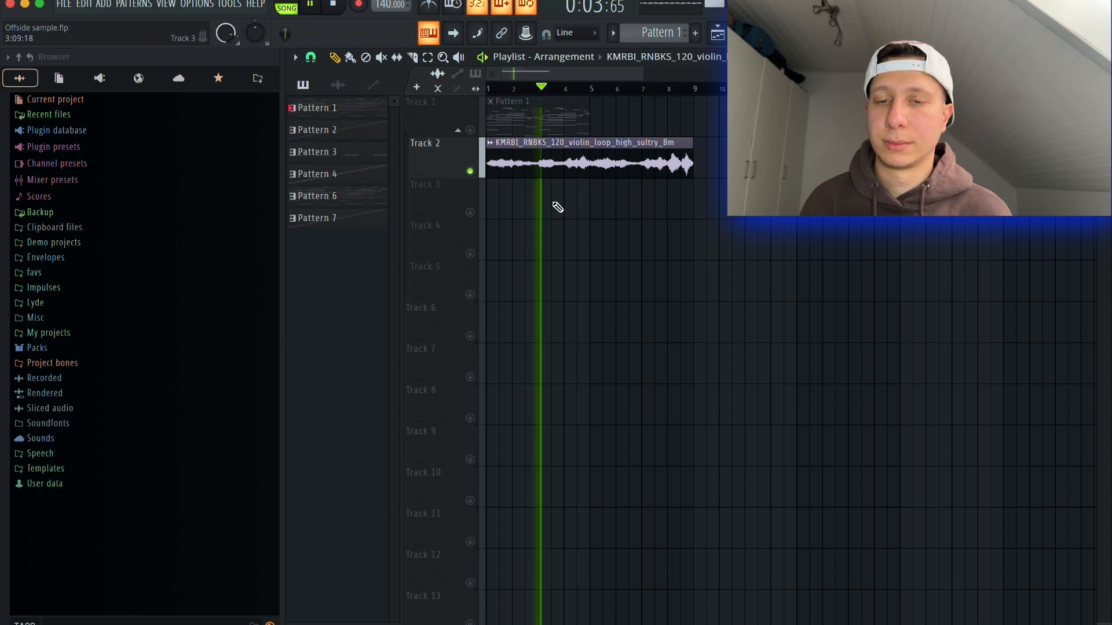
key(space)
Step: Place a second Pattern 1 clip at bar 5 on Track 1 and play it back with the violin loop
click(618, 127)
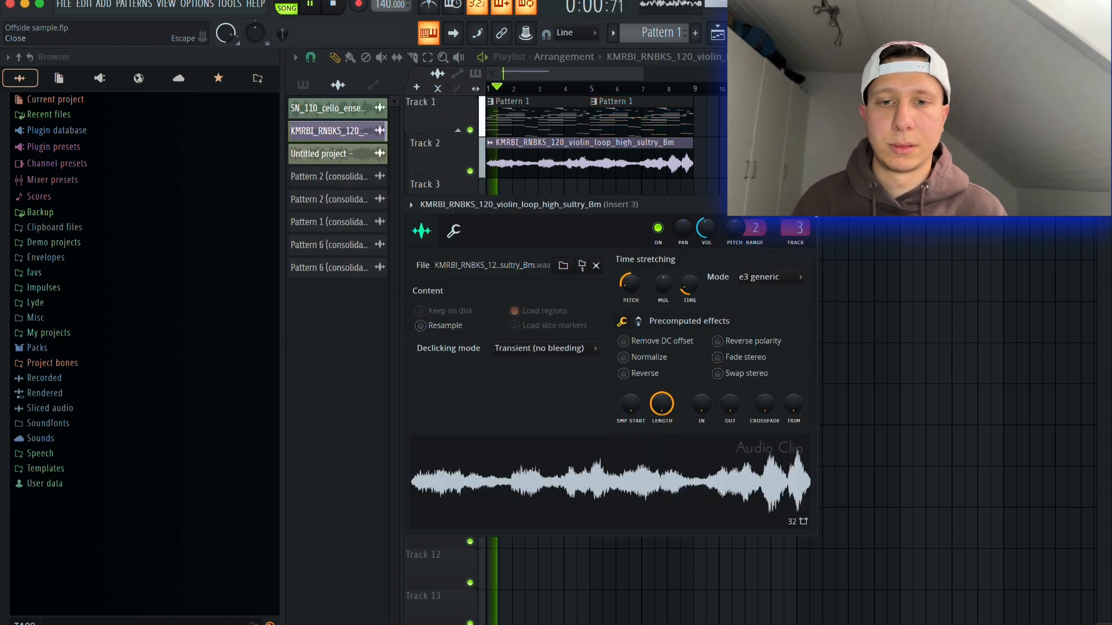
key(Escape)
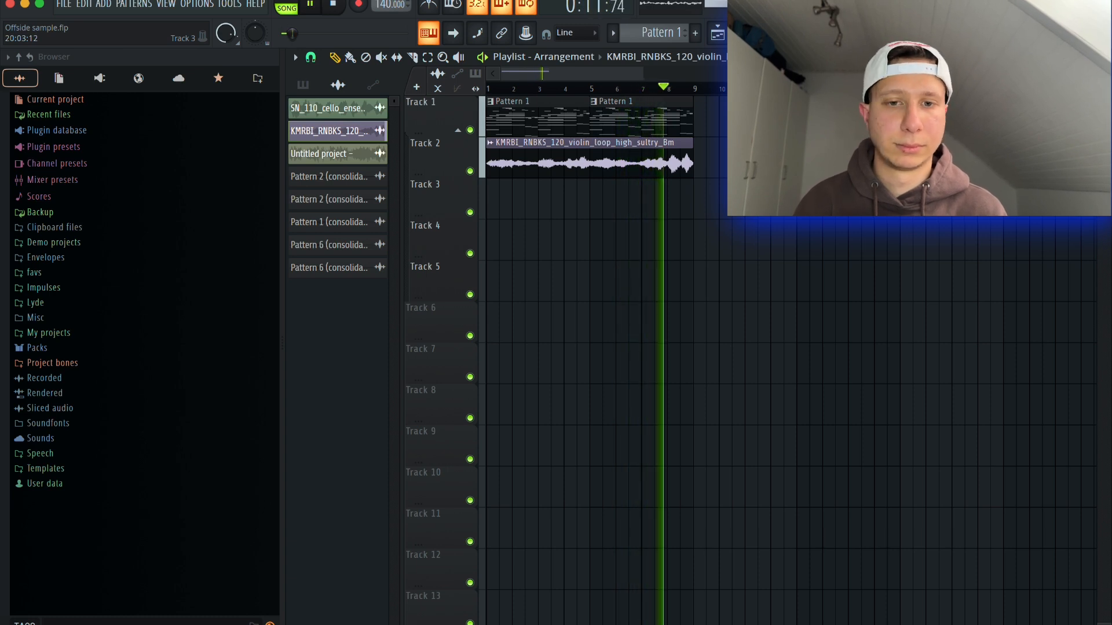
key(space)
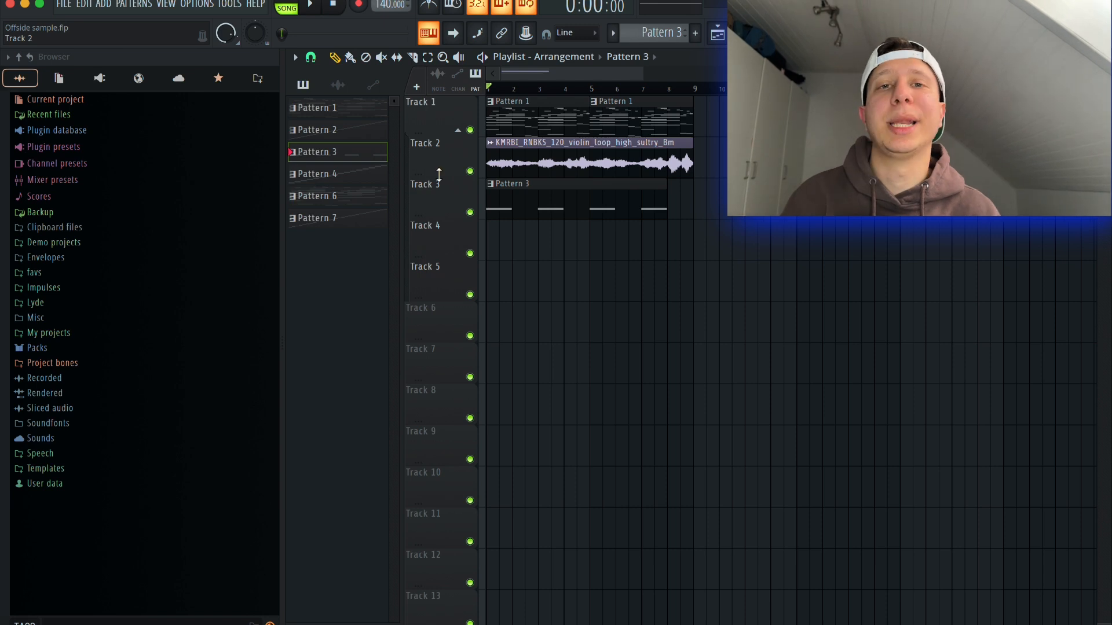
Step: Play back the arrangement with the Pattern 3 clip on Track 3
key(space)
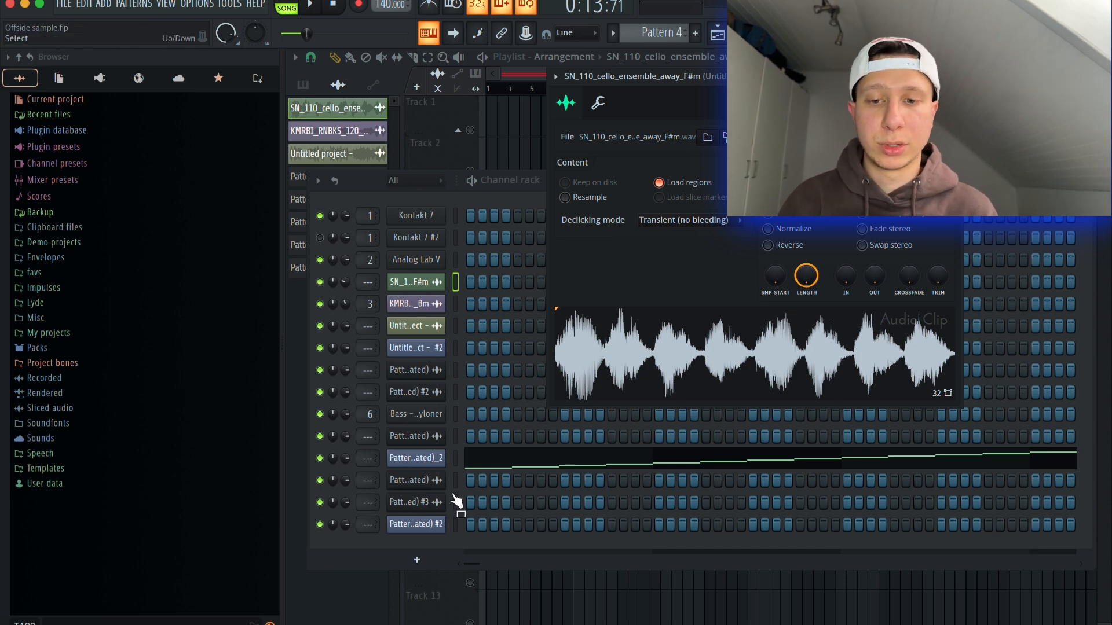
Step: Open the Fruity Slicer channel Pattern 6 (consolidated)_2 and slice its sample in beats
click(416, 458)
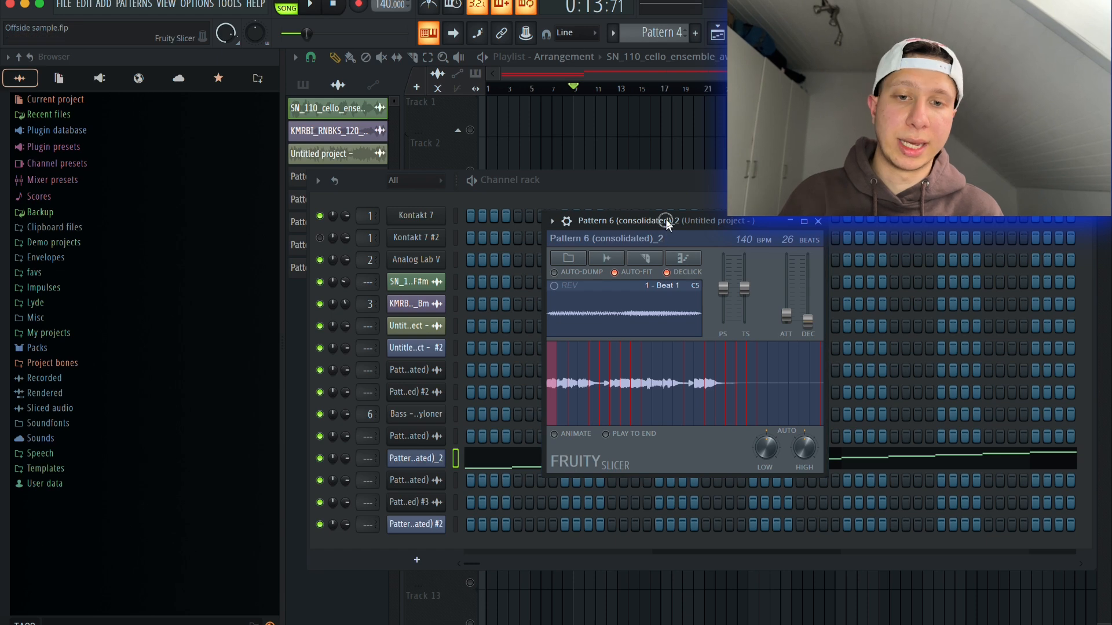
drag(665, 220, 631, 166)
click(620, 200)
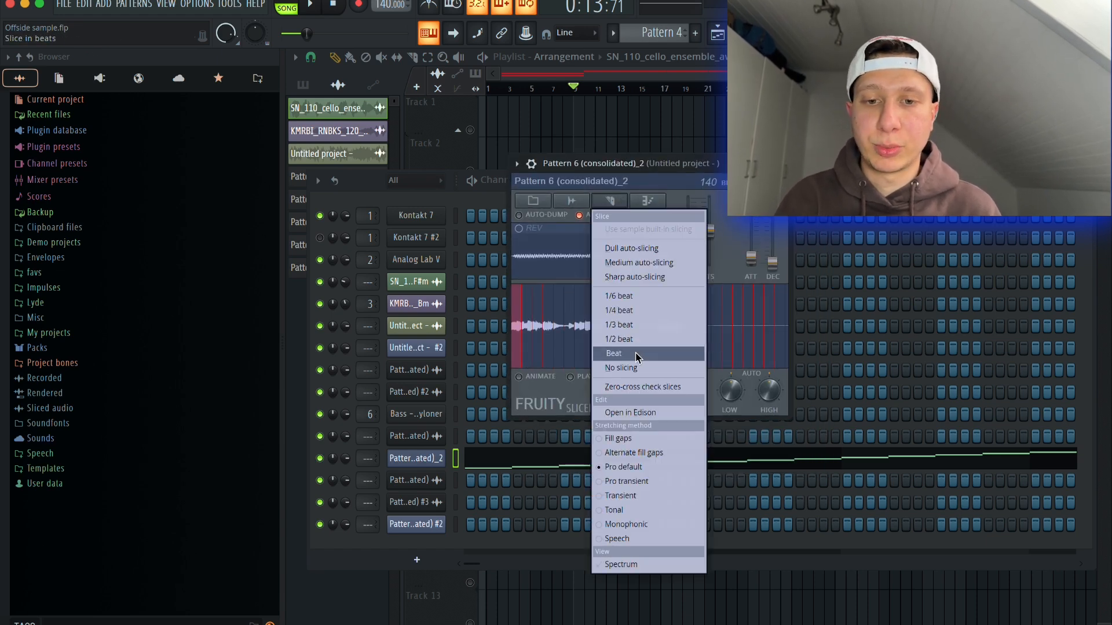
click(635, 355)
click(647, 201)
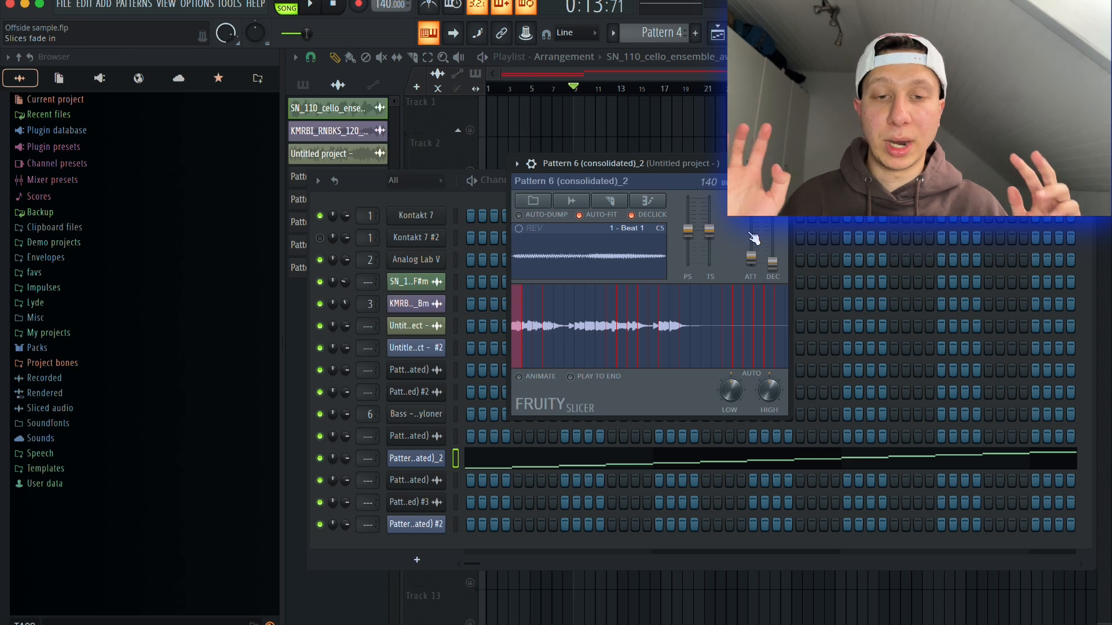
Step: Return to the playlist and play back the Pattern 4 clips on soloed Track 3 from bar 9
click(577, 91)
scroll(577, 91, up, 3)
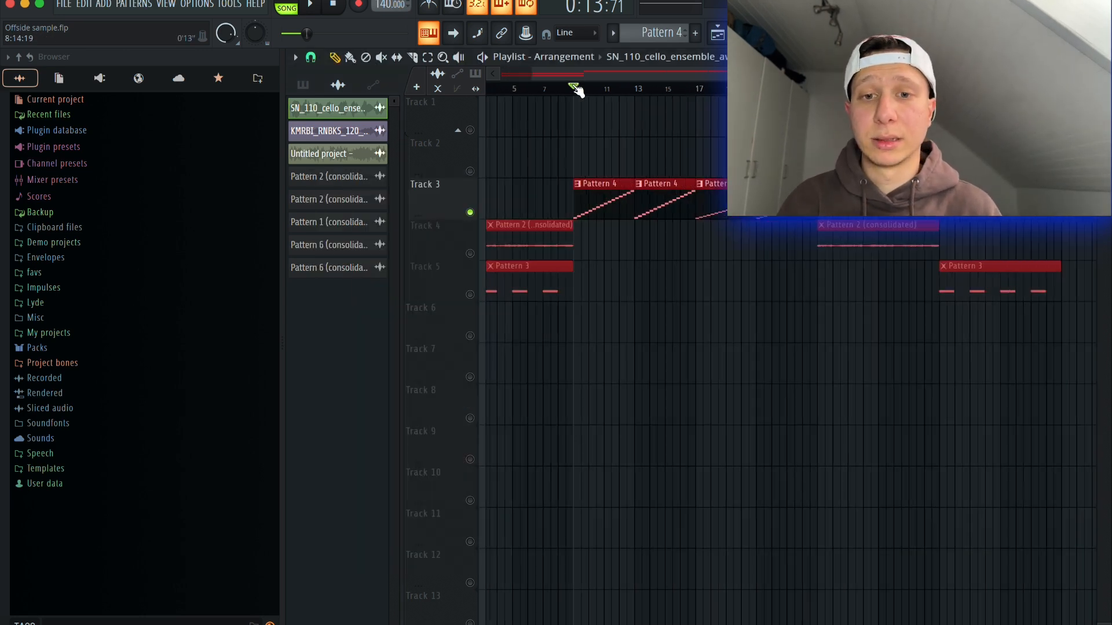
key(space)
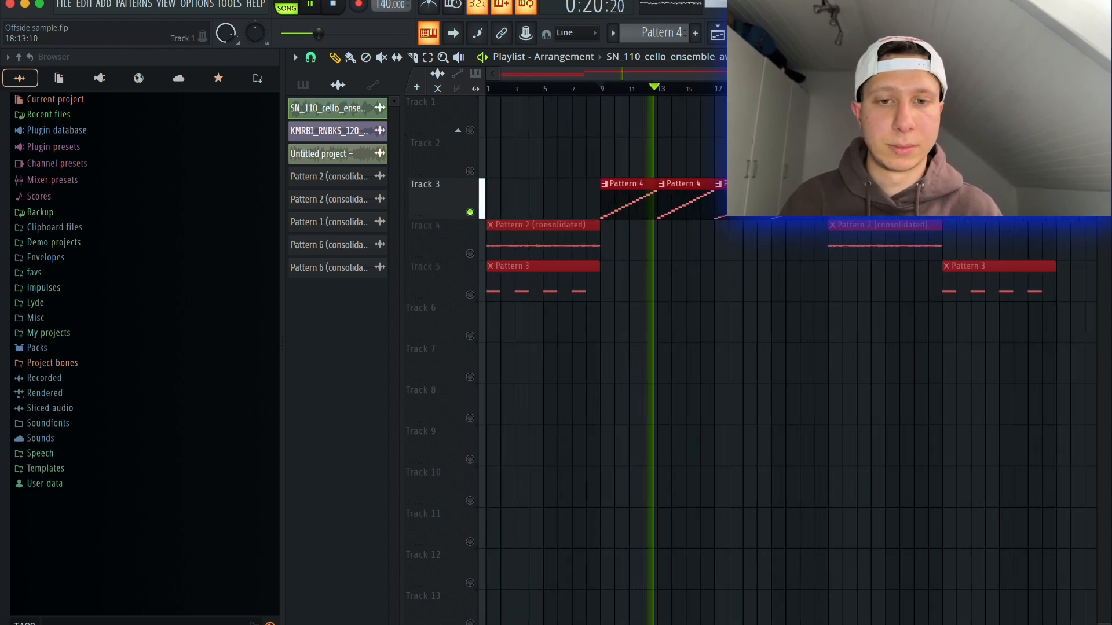
key(space)
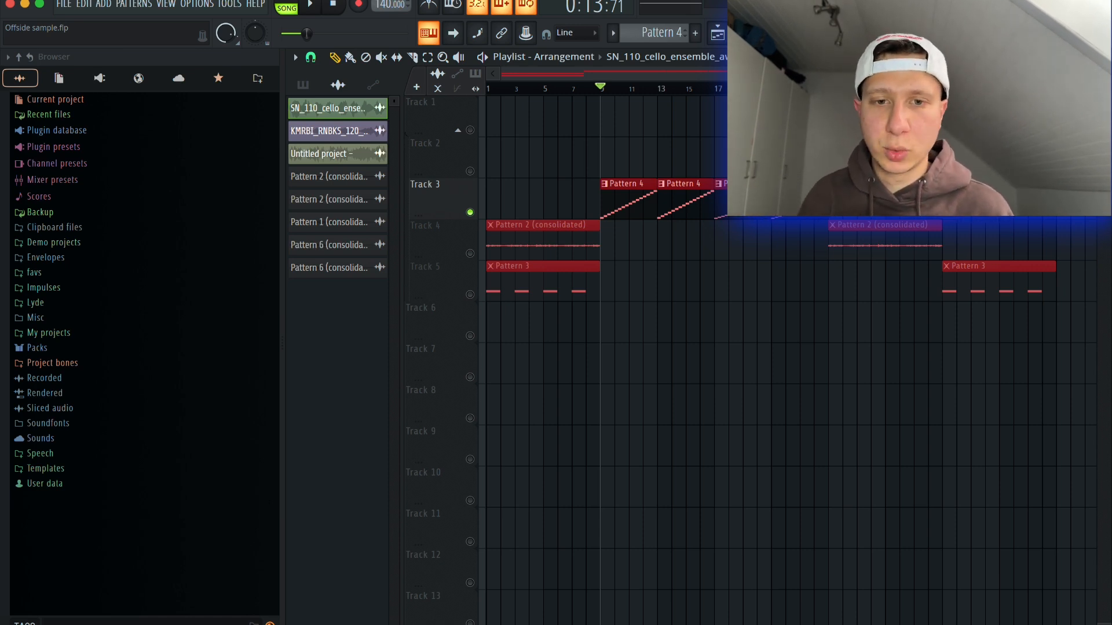
Step: Solo Track 4 and play back its Pattern 2 (consolidated) clip from the start of the song
key(Home)
right_click(470, 253)
scroll(471, 265, up, 3)
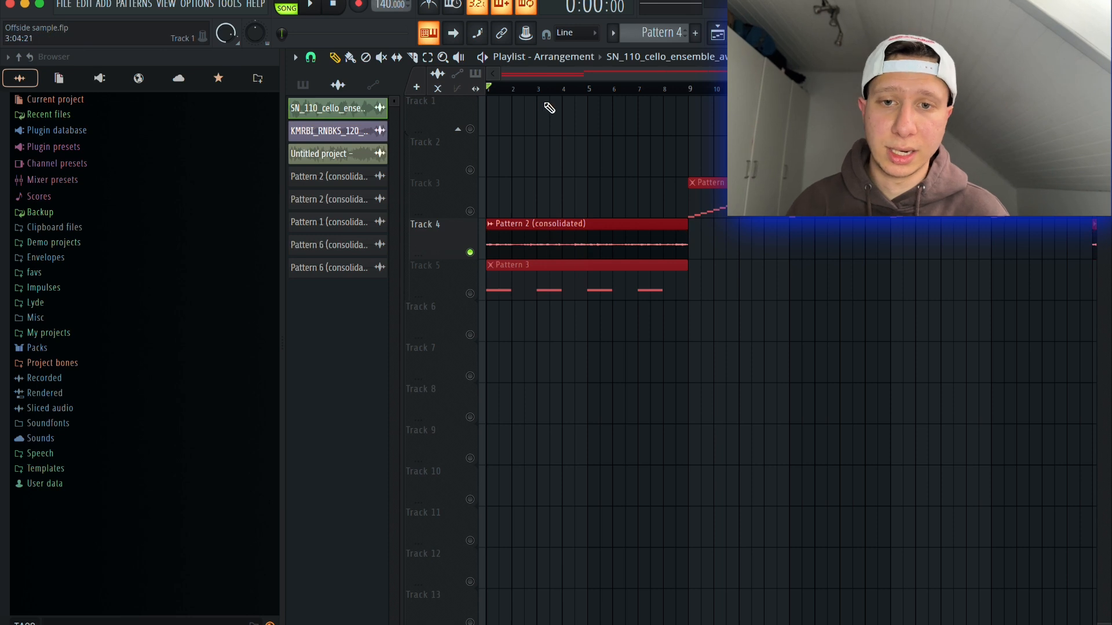
key(space)
scroll(768, 371, down, 2)
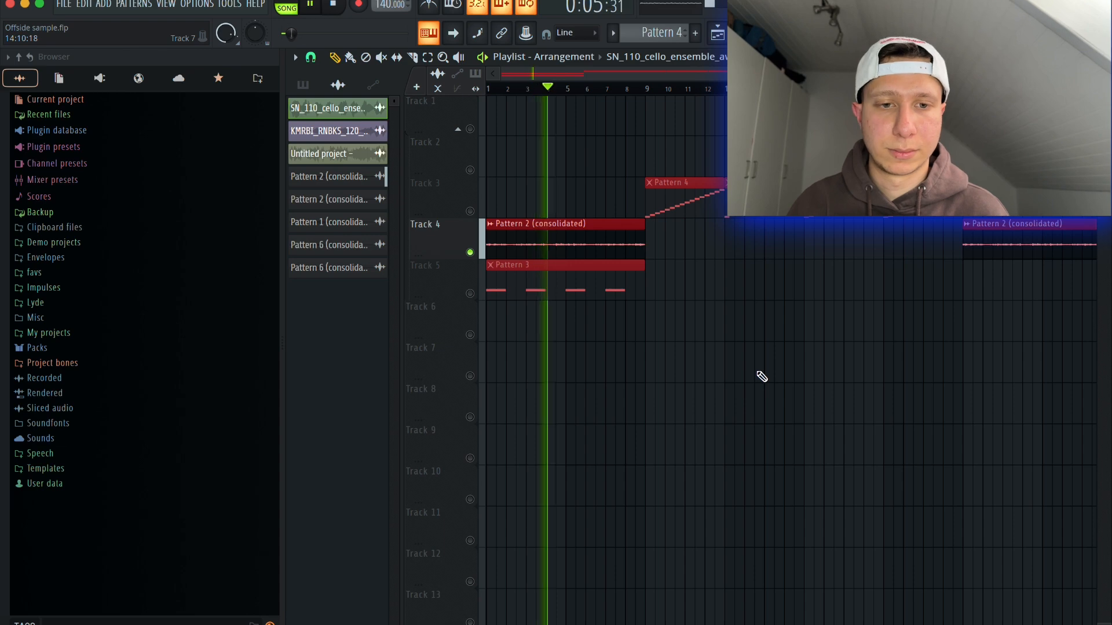
scroll(716, 381, down, 2)
key(space)
Step: Unsolo the tracks and play back the full arrangement from the start
click(470, 294)
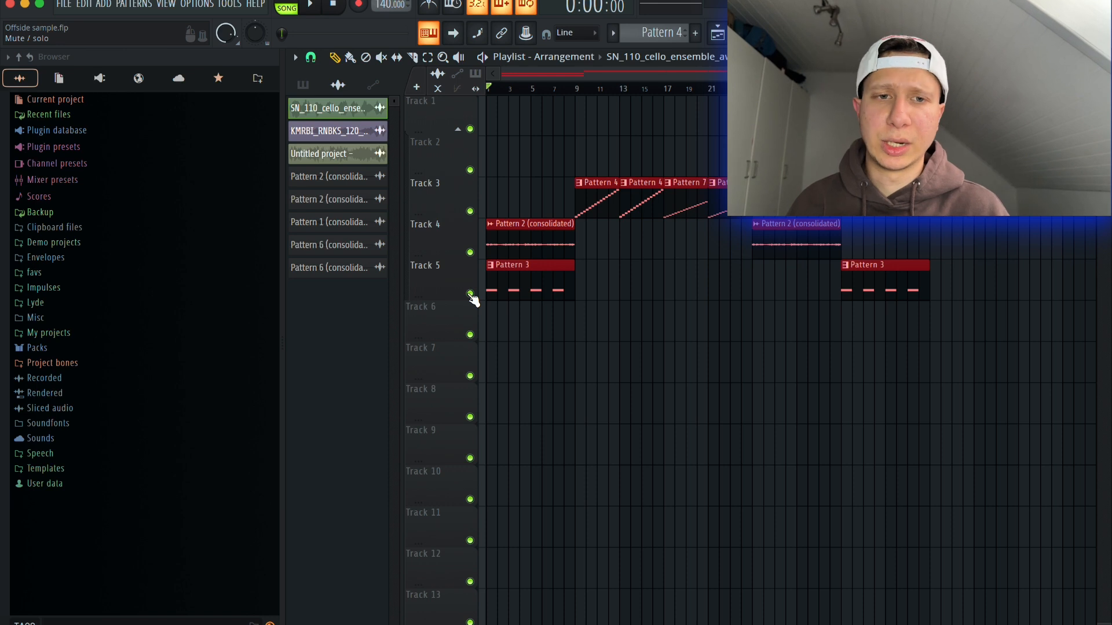
key(space)
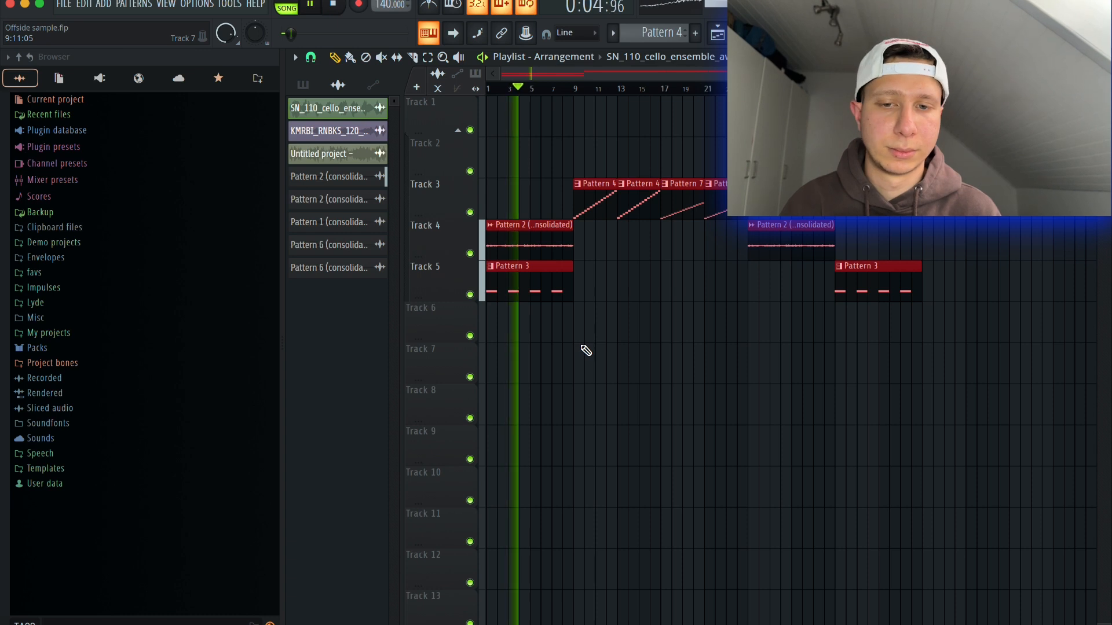
key(space)
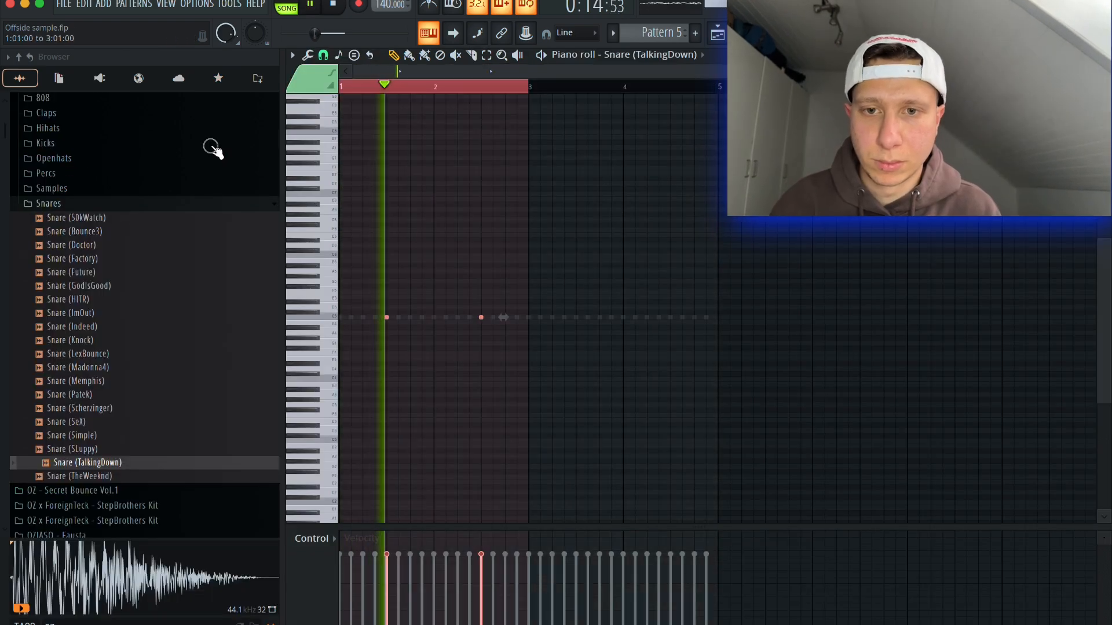
Step: Duplicate the Snare (TalkingDown) notes of bars 1 and 2 into bars 3 and 4, checking them in the channel rack
key(ctrl+b)
key(ctrl+d)
key(F6)
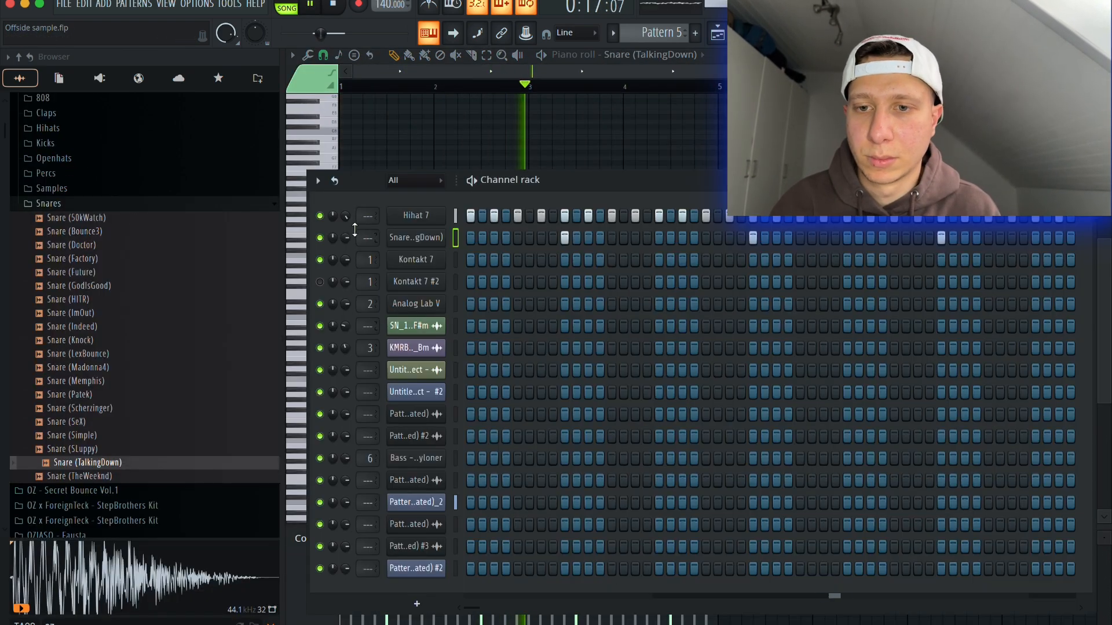
key(F6)
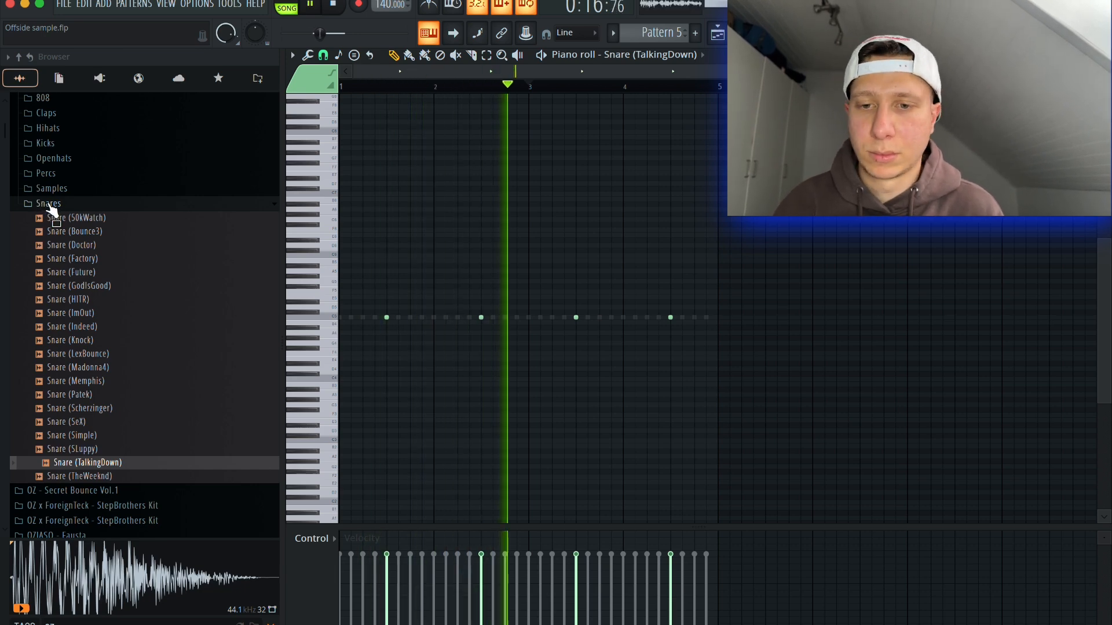
Step: Add an extra Snare (TalkingDown) note near the start of bar 4 and adjust its velocity
ctrl+scroll(660, 365, up, 2)
click(611, 317)
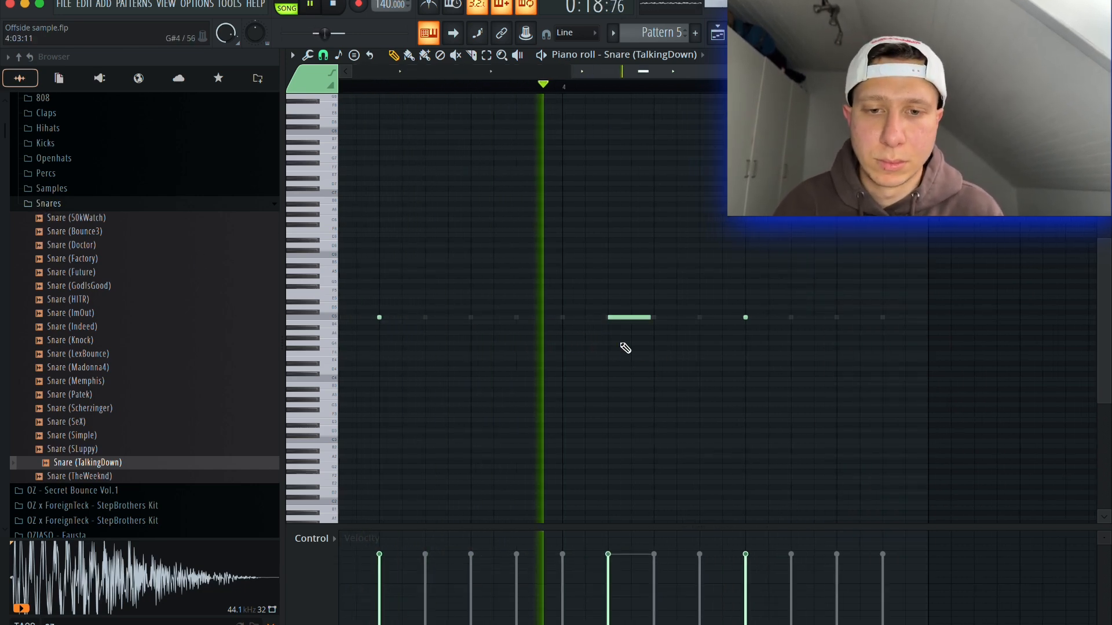
click(620, 591)
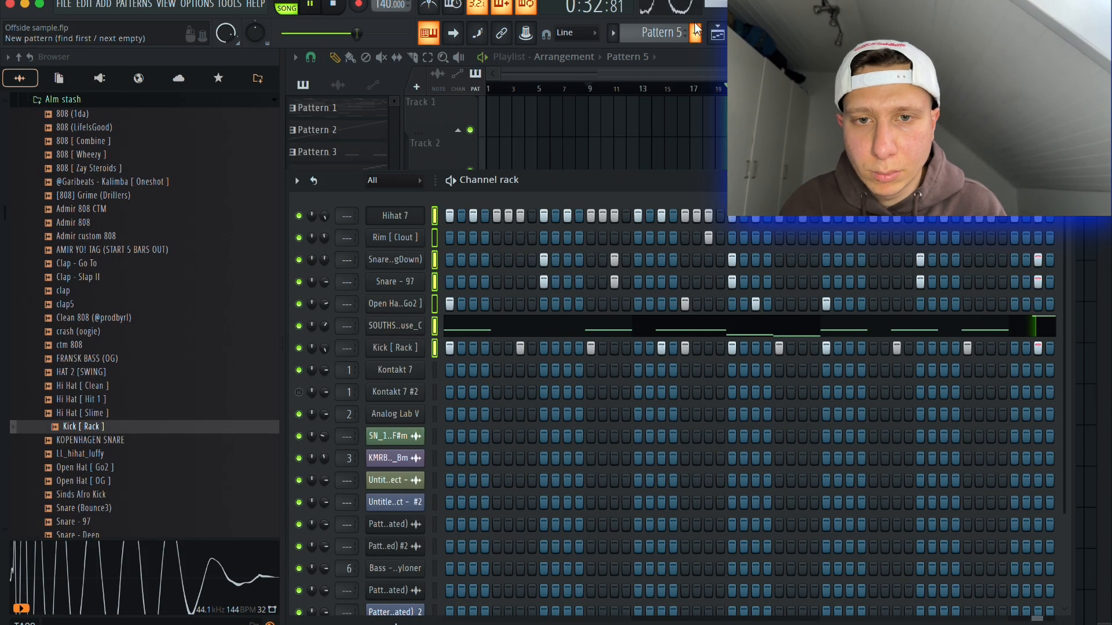
Step: Clone the drum pattern Pattern 5 into a new pattern and place the copy on Track 7 at bar 17
click(696, 32)
drag(653, 38, 643, 88)
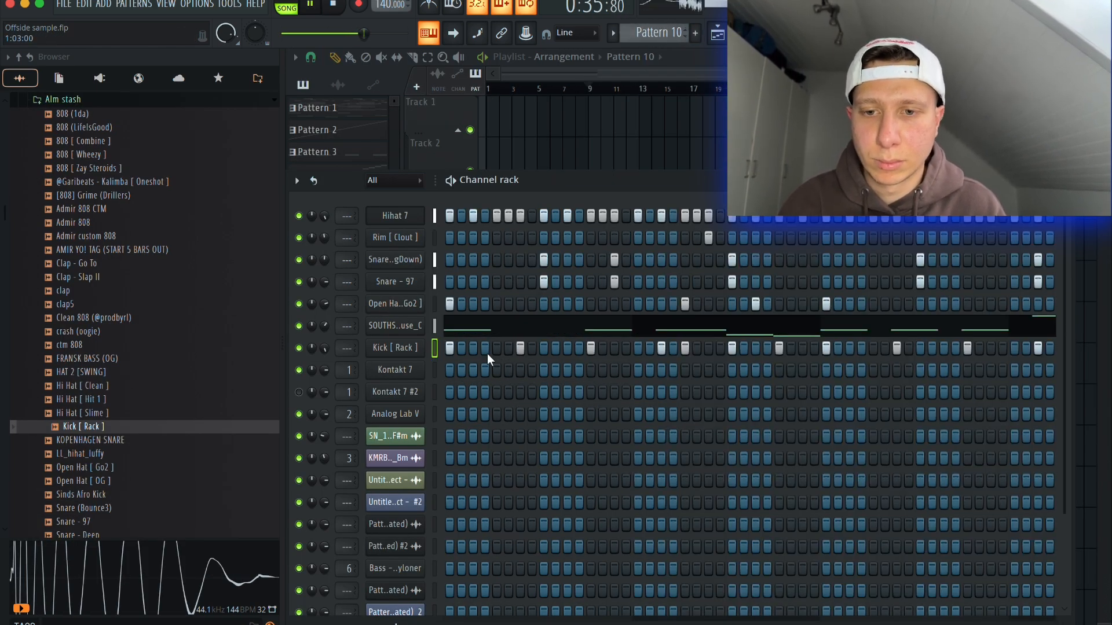
key(F6)
click(697, 359)
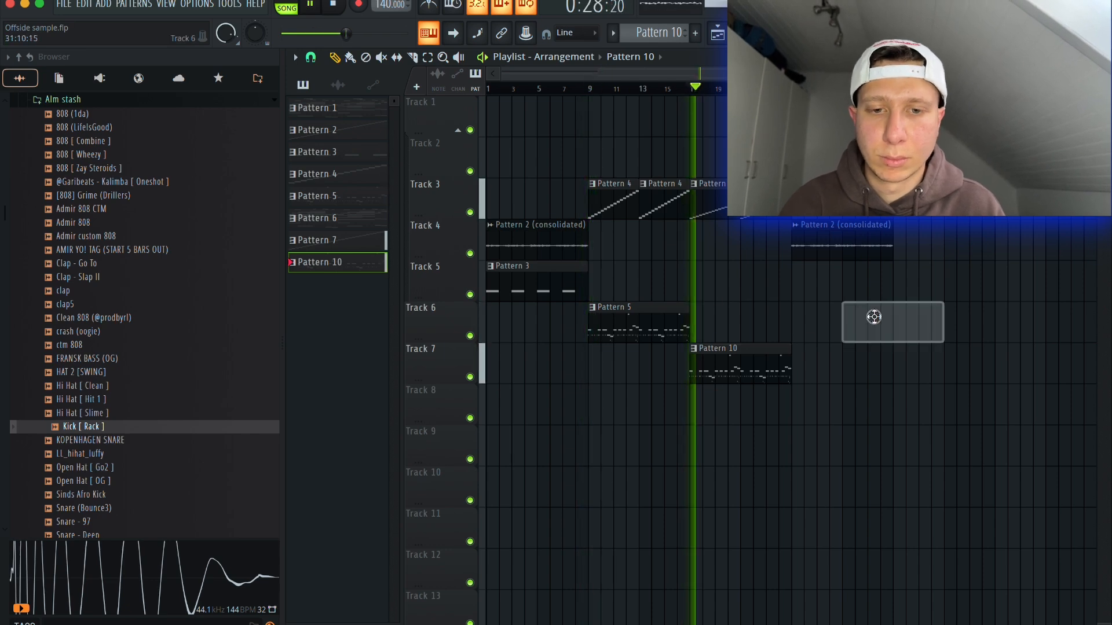
Step: Play back the arrangement from bar 17 with the new drum pattern clip on Track 7
scroll(796, 349, up, 2)
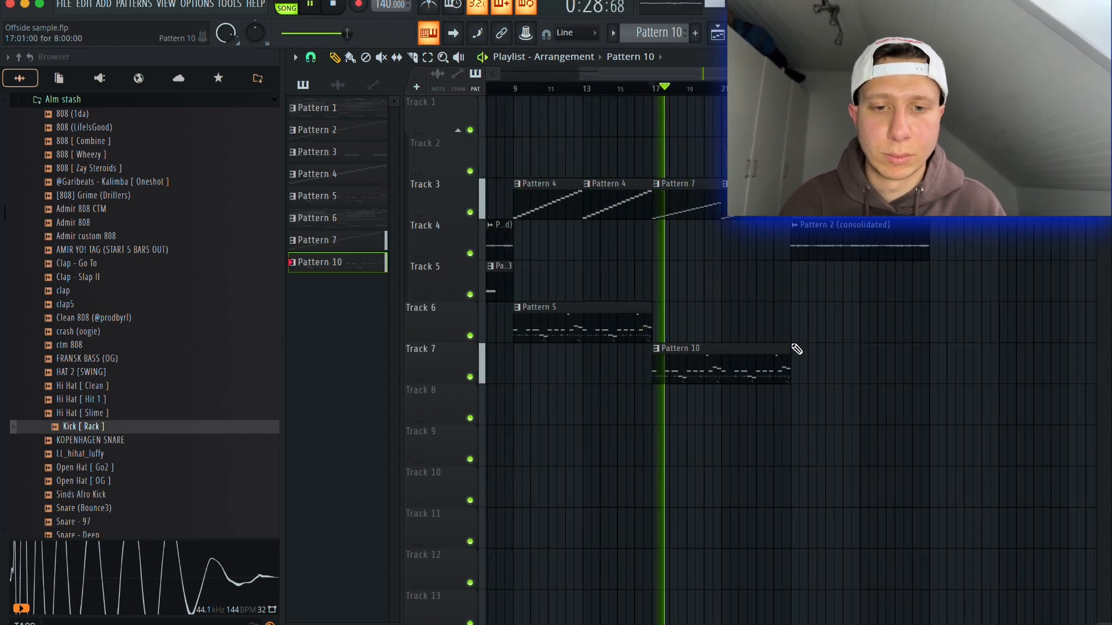
scroll(814, 324, up, 2)
scroll(792, 316, up, 2)
scroll(761, 307, down, 1)
scroll(759, 308, up, 2)
scroll(759, 307, down, 3)
scroll(769, 315, up, 4)
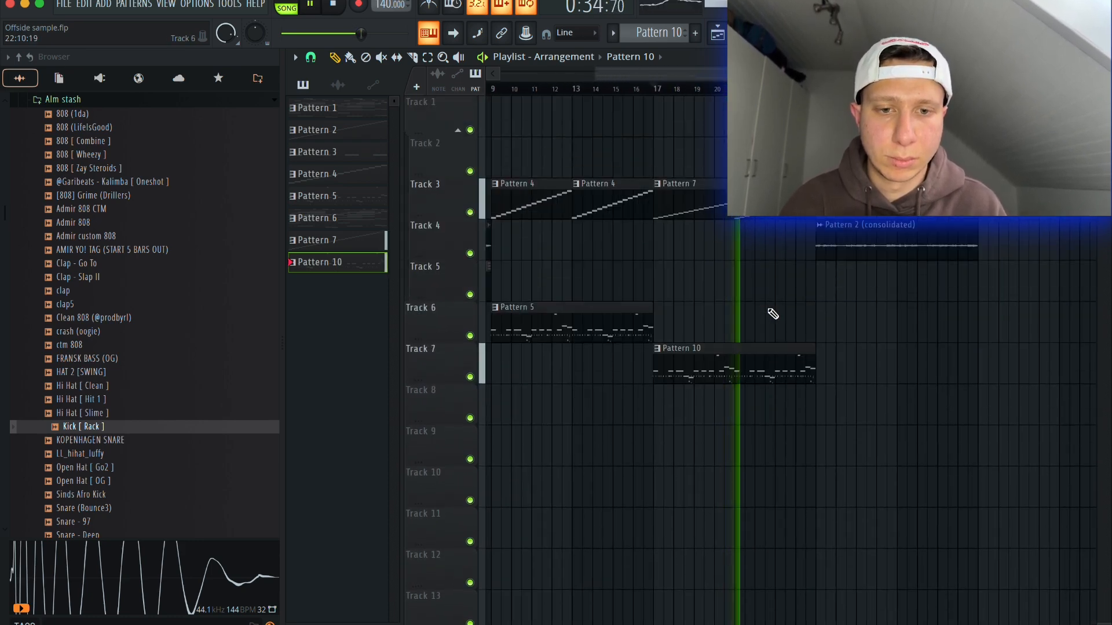
scroll(769, 310, down, 2)
key(space)
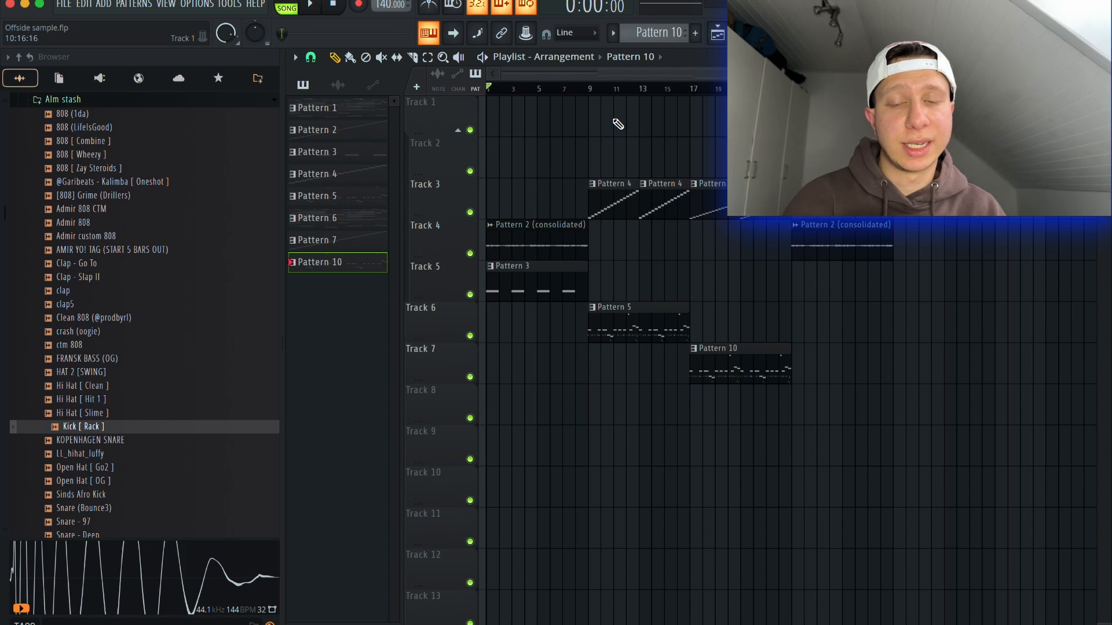
Step: Play back the arrangement from about bar 5, leading from the intro into the drum section
click(429, 33)
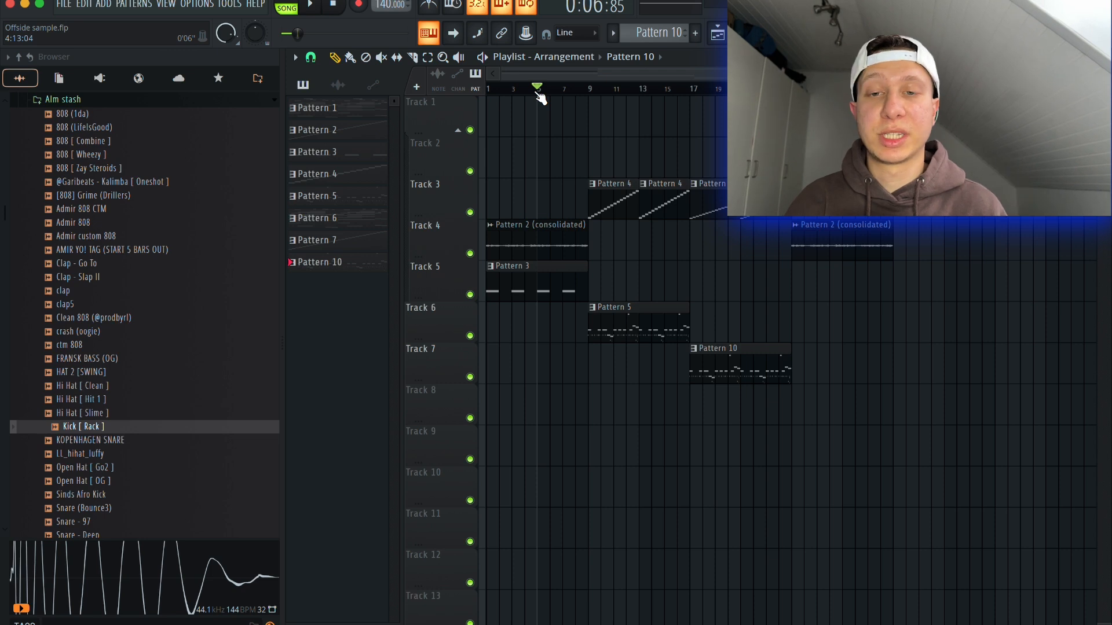
key(space)
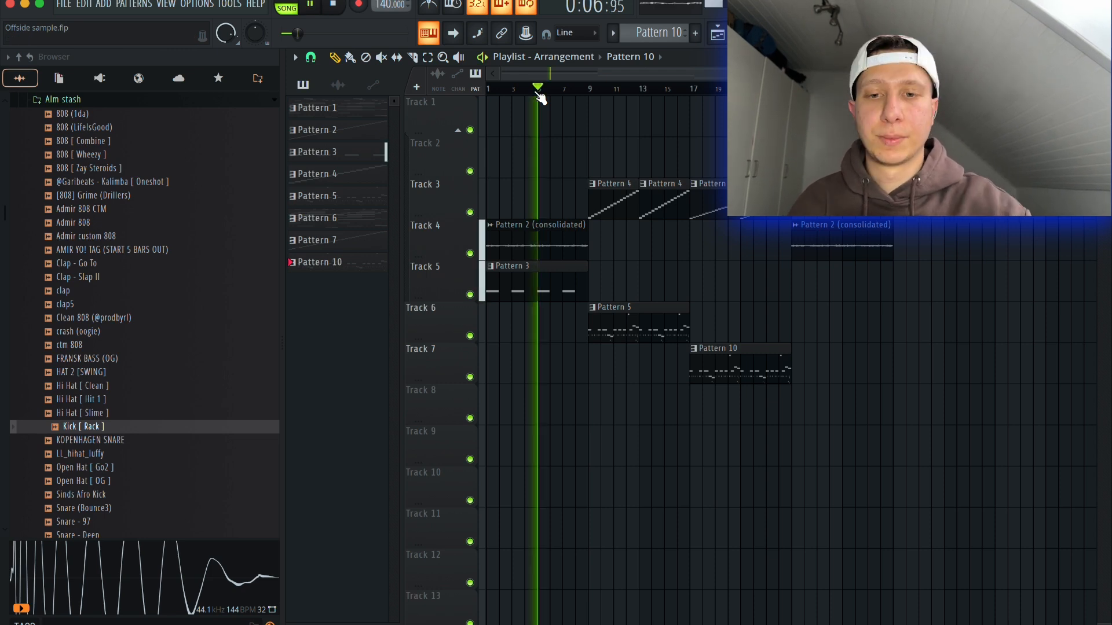